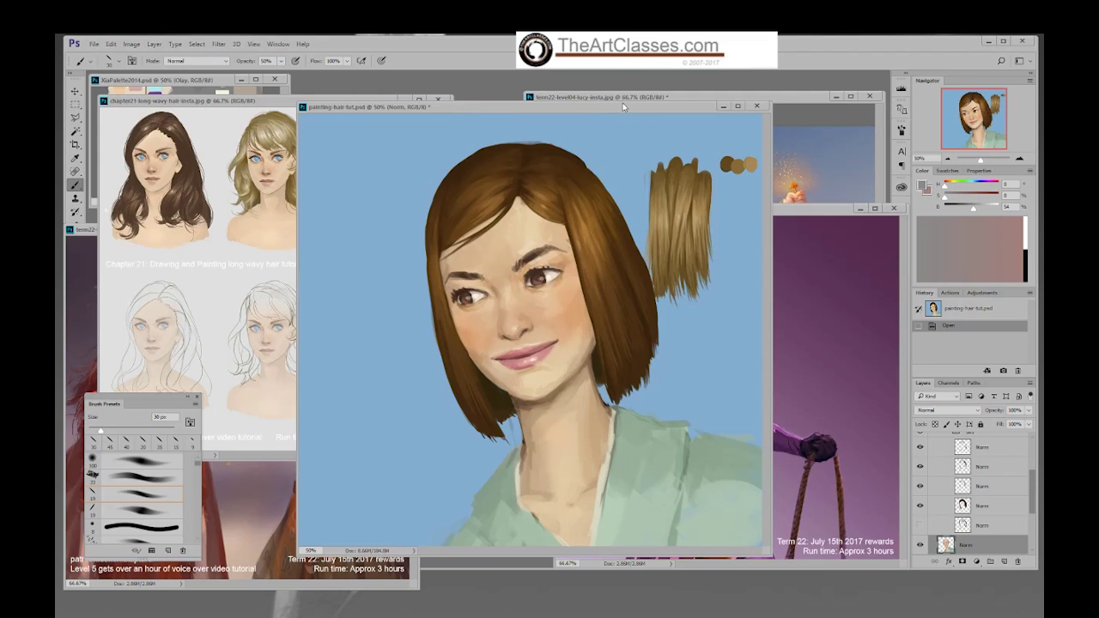
Step: Shift the portrait's document window slightly aside and select the hidden Layer 1 above the hair group
{"action": "left_click_drag", "start_coordinate": [620, 103], "coordinate": [644, 101]}
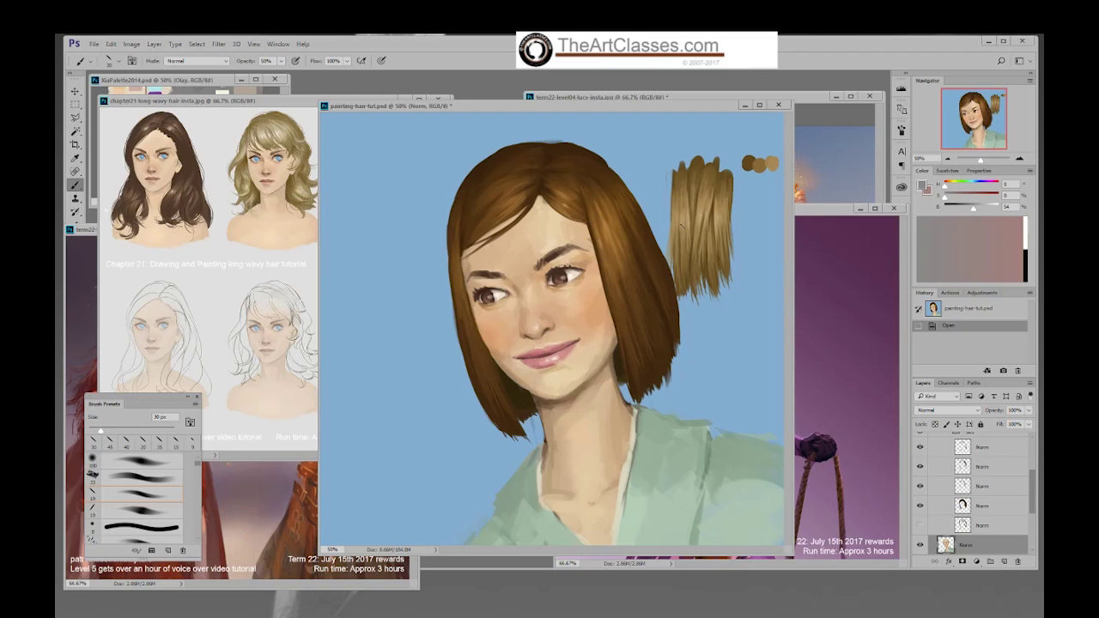
{"action": "left_click_drag", "start_coordinate": [670, 217], "coordinate": [736, 214]}
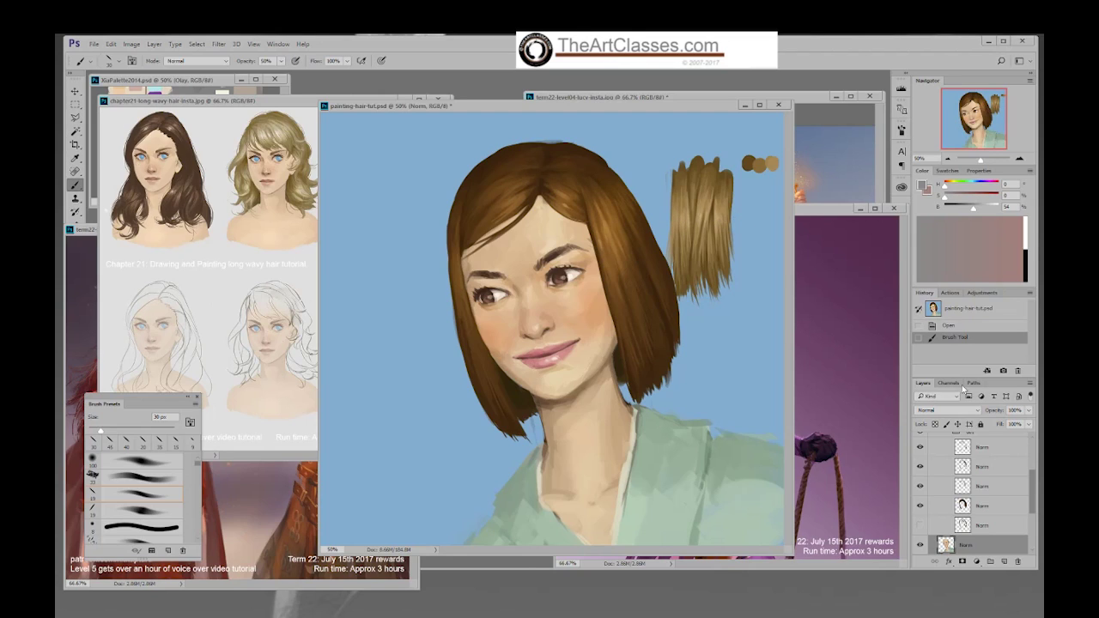
{"action": "scroll", "coordinate": [1021, 481], "scroll_direction": "up", "scroll_amount": 5}
{"action": "left_click", "coordinate": [948, 464]}
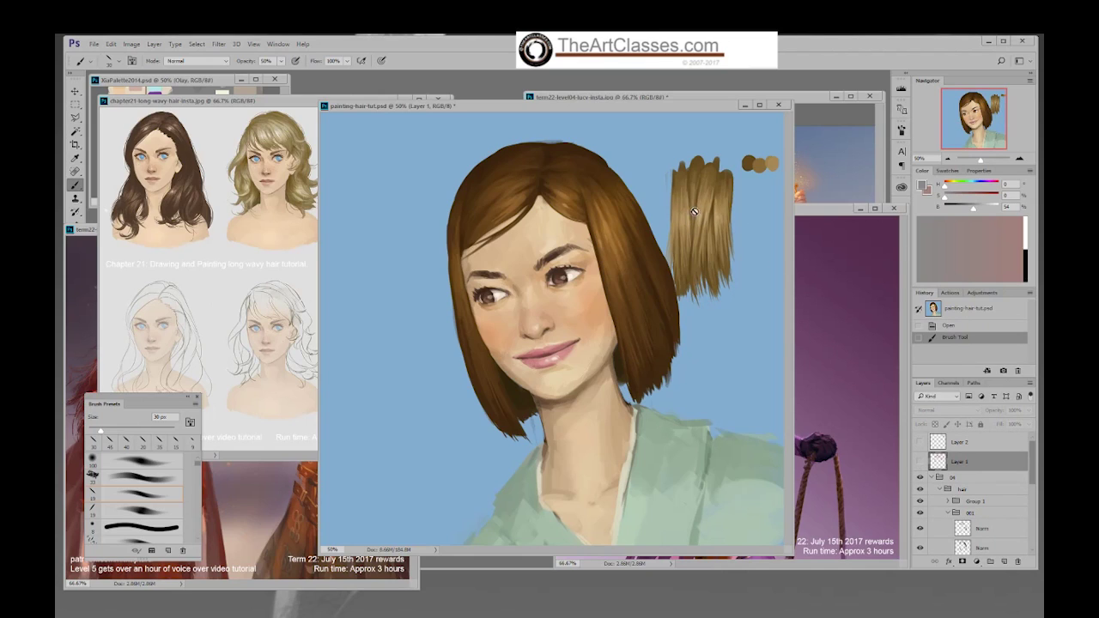
Step: Toggle Layer 1 to examine the red numbered hair-section overlay against the painted hair
{"action": "key", "text": "v"}
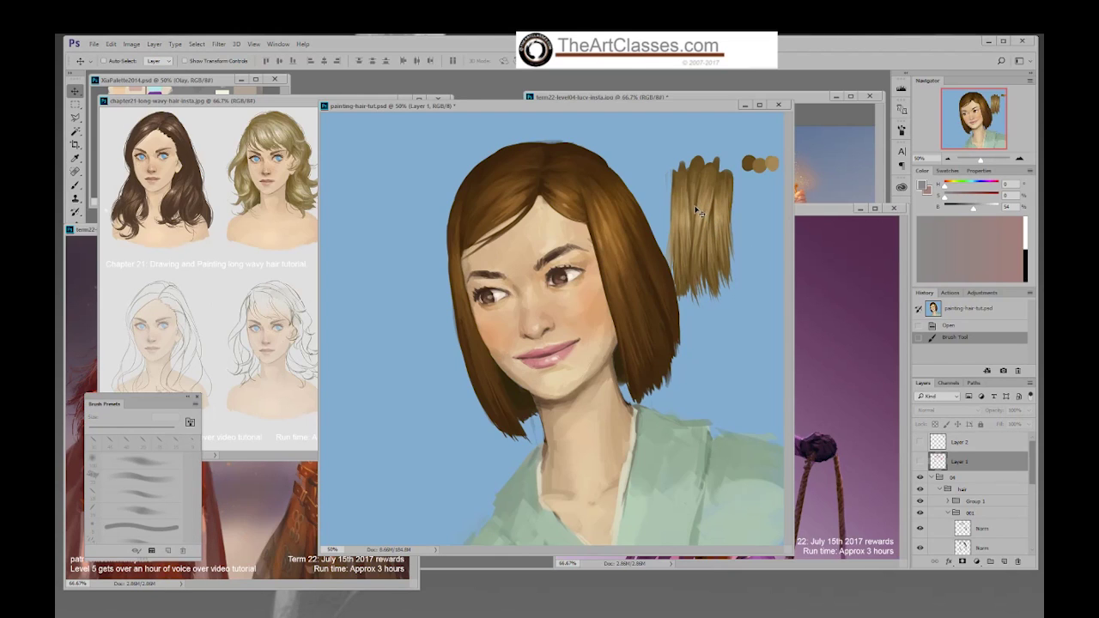
{"action": "left_click", "coordinate": [919, 463]}
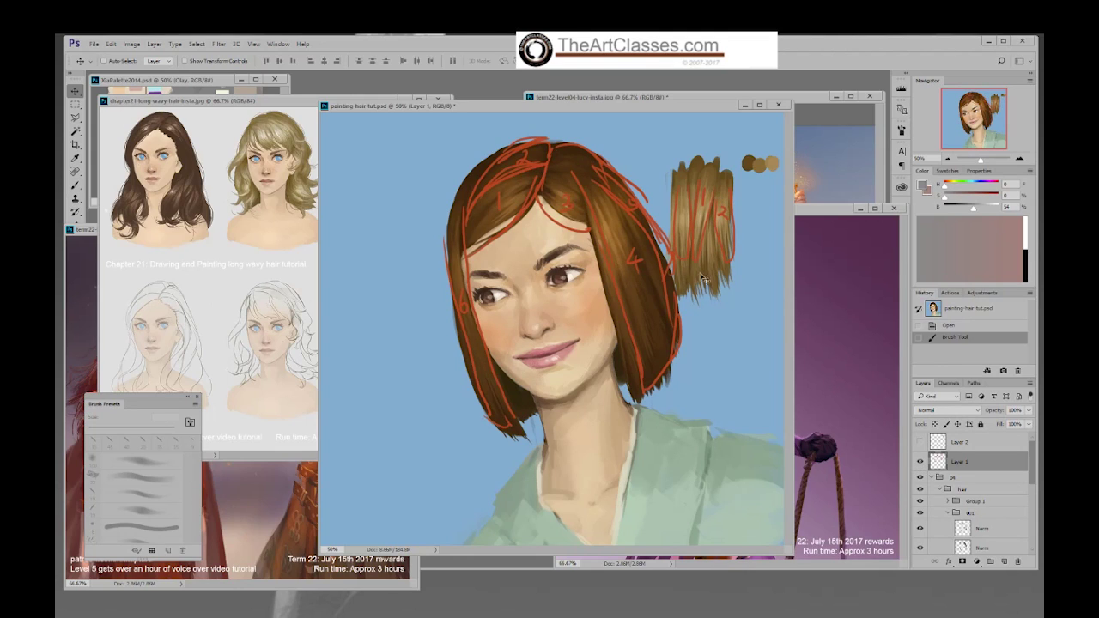
{"action": "left_click", "coordinate": [920, 462]}
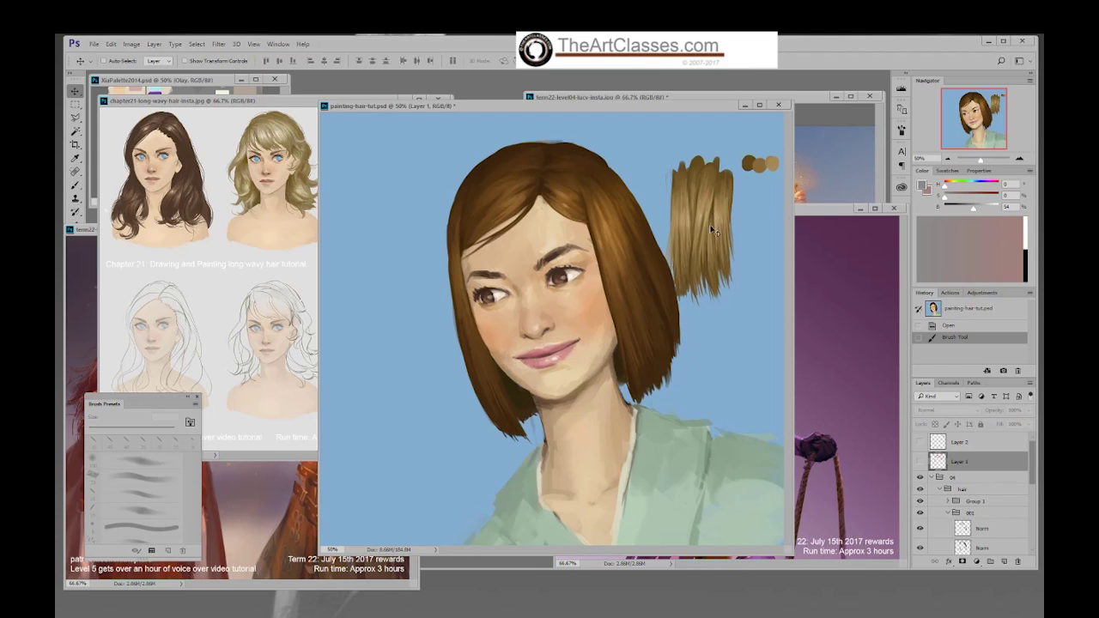
{"action": "left_click", "coordinate": [919, 463]}
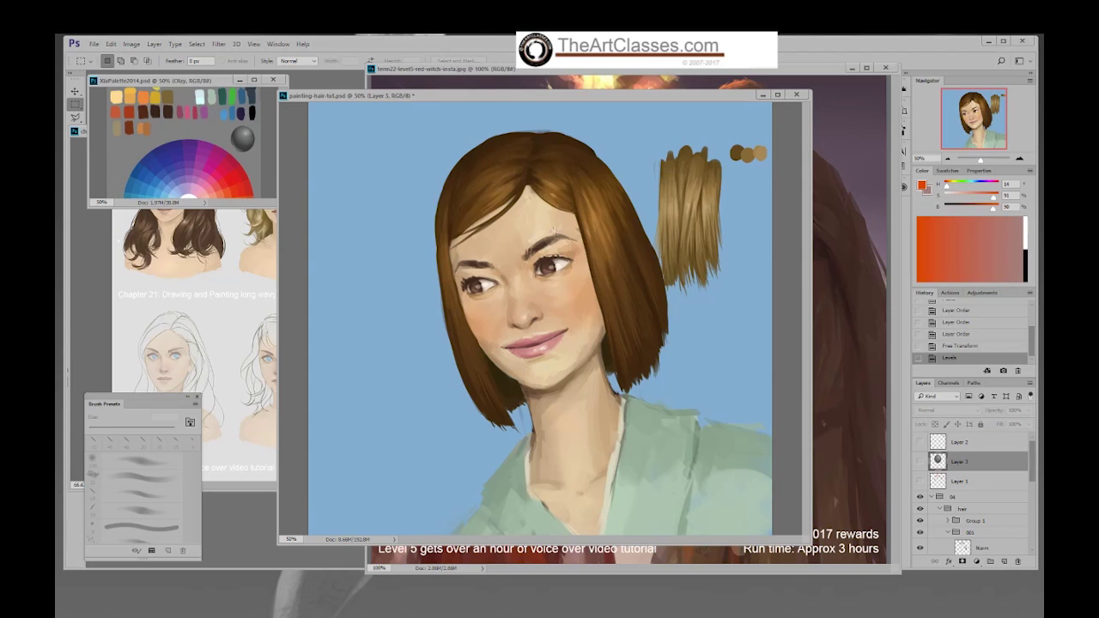
Step: Show the grey shaded sphere on Layer 3 over the head, compare it with the hair beneath, and switch to the Brush tool
{"action": "left_click", "coordinate": [919, 462]}
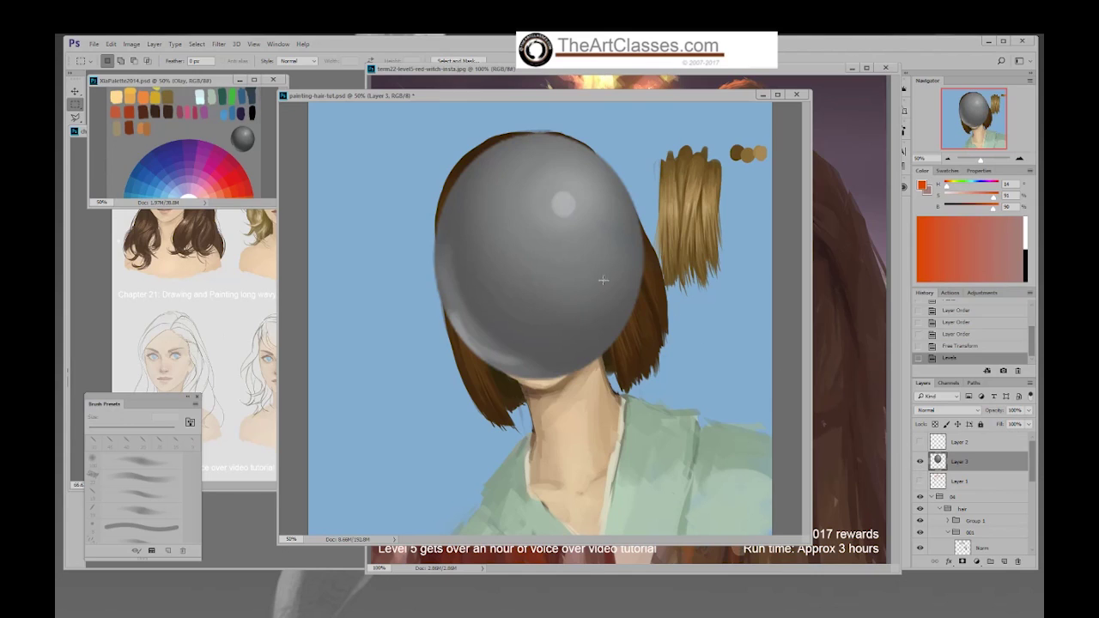
{"action": "left_click_drag", "start_coordinate": [540, 208], "coordinate": [543, 211]}
{"action": "key", "text": "ctrl+z"}
{"action": "key", "text": "b"}
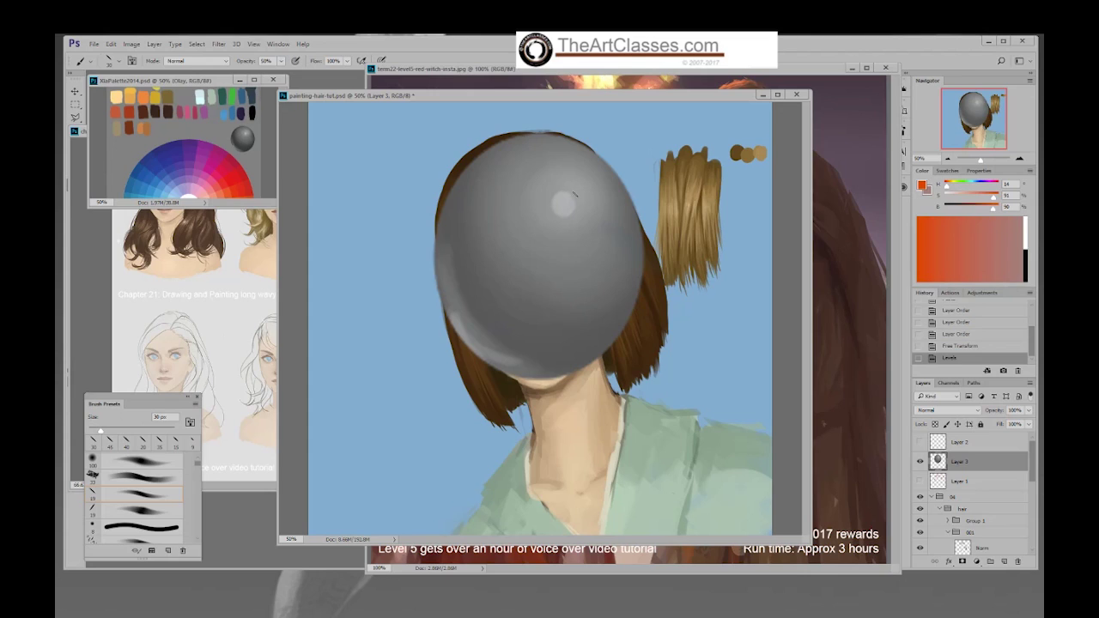
{"action": "left_click", "coordinate": [919, 462]}
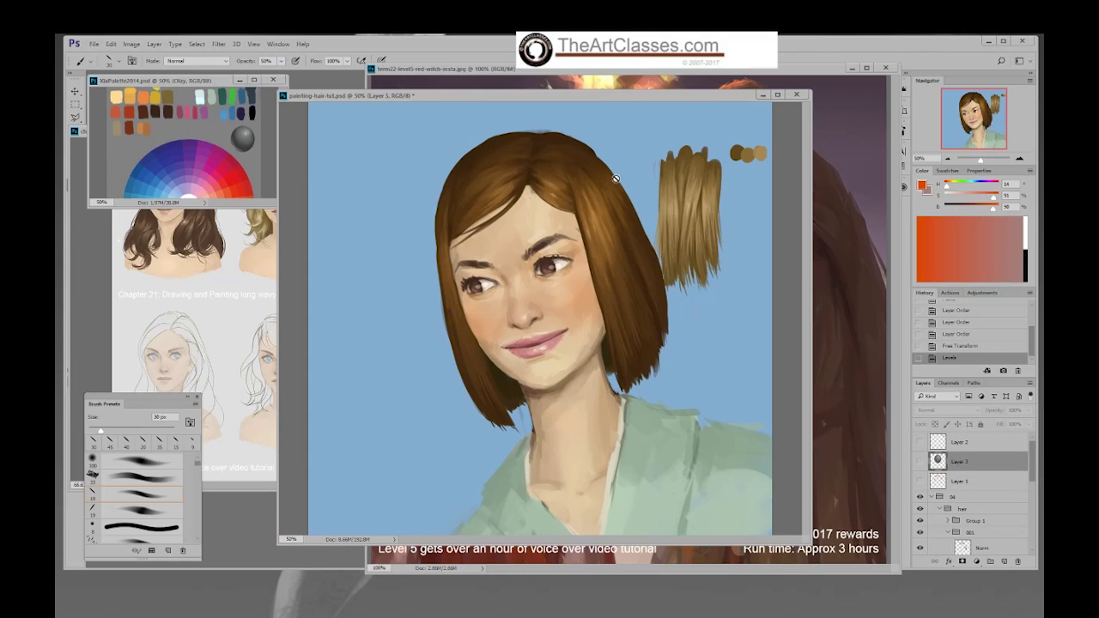
{"action": "left_click", "coordinate": [920, 461]}
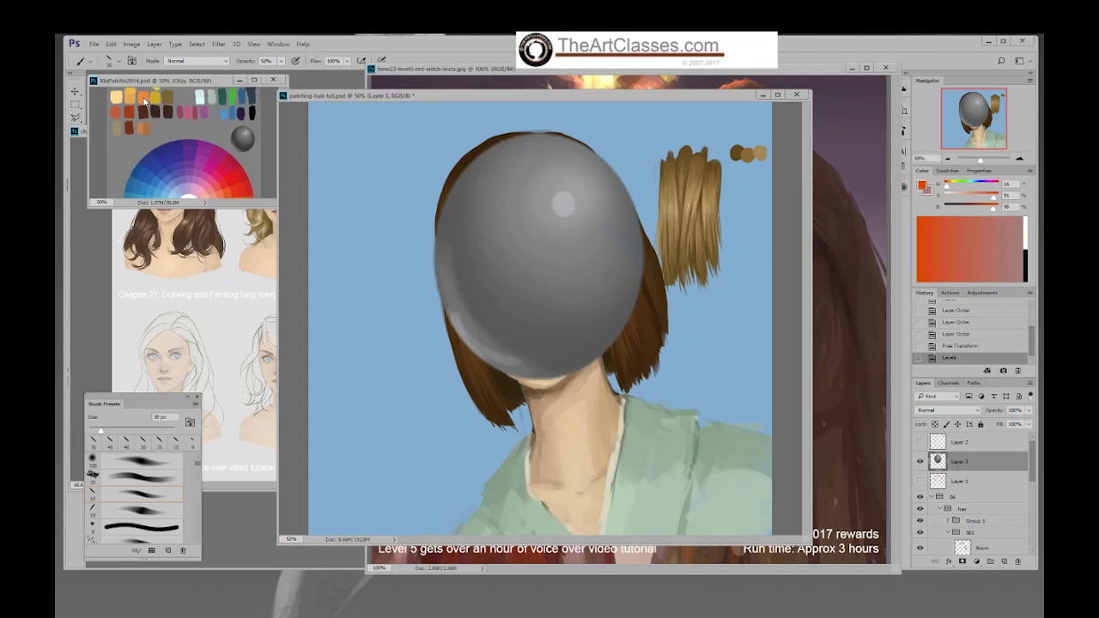
Step: Sample orange from the palette and sketch the crown, headband curves and centre line over the sphere on a new layer named Norm
{"action": "left_click", "coordinate": [146, 101]}
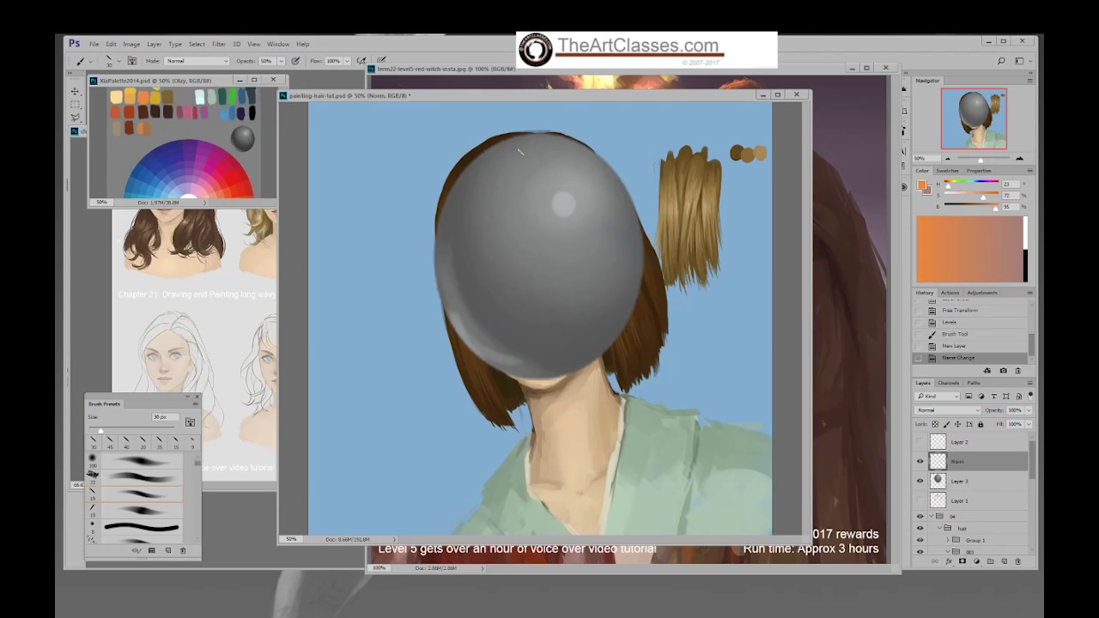
{"action": "mouse_move", "coordinate": [477, 159]}
{"action": "left_mouse_down"}
{"action": "mouse_move", "coordinate": [561, 148]}
{"action": "mouse_move", "coordinate": [576, 161]}
{"action": "mouse_move", "coordinate": [492, 228]}
{"action": "left_mouse_up"}
{"action": "mouse_move", "coordinate": [510, 140]}
{"action": "left_mouse_down"}
{"action": "mouse_move", "coordinate": [518, 134]}
{"action": "mouse_move", "coordinate": [514, 148]}
{"action": "left_mouse_up"}
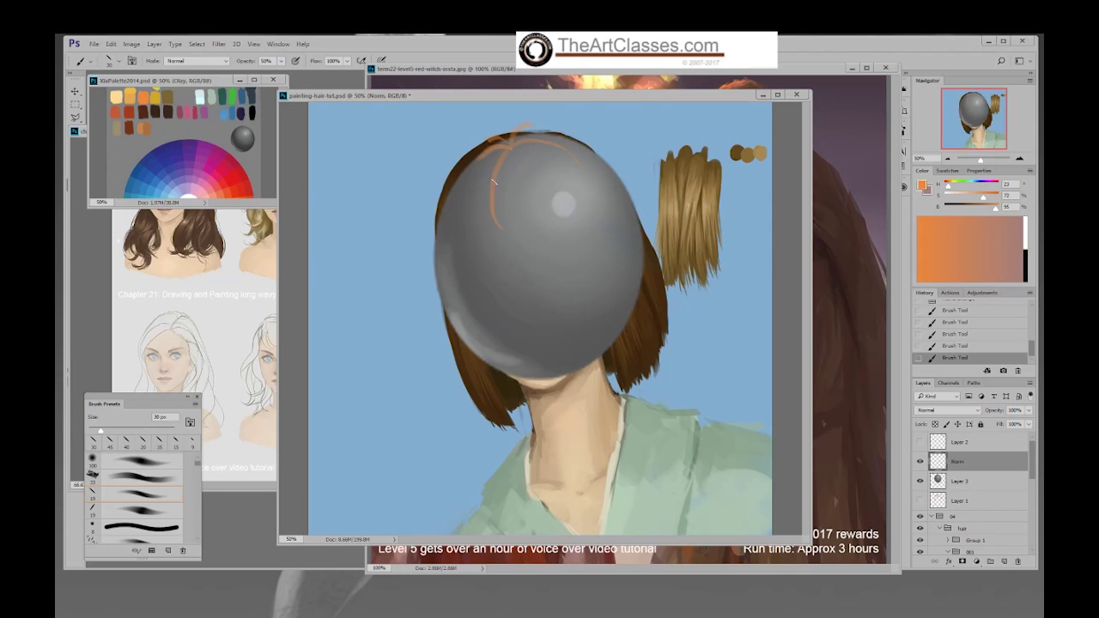
{"action": "mouse_move", "coordinate": [439, 201]}
{"action": "left_mouse_down"}
{"action": "mouse_move", "coordinate": [476, 264]}
{"action": "mouse_move", "coordinate": [548, 249]}
{"action": "mouse_move", "coordinate": [607, 212]}
{"action": "mouse_move", "coordinate": [611, 156]}
{"action": "left_mouse_up"}
{"action": "left_click_drag", "start_coordinate": [612, 220], "coordinate": [637, 316]}
{"action": "left_click_drag", "start_coordinate": [505, 268], "coordinate": [562, 376]}
Step: Brush the orange highlight band across the sphere's upper part, filling its bright spot and band edges at 100% opacity
{"action": "mouse_move", "coordinate": [436, 230]}
{"action": "left_mouse_down"}
{"action": "mouse_move", "coordinate": [459, 205]}
{"action": "mouse_move", "coordinate": [492, 206]}
{"action": "mouse_move", "coordinate": [499, 191]}
{"action": "mouse_move", "coordinate": [524, 209]}
{"action": "mouse_move", "coordinate": [519, 192]}
{"action": "mouse_move", "coordinate": [581, 133]}
{"action": "mouse_move", "coordinate": [603, 174]}
{"action": "mouse_move", "coordinate": [540, 225]}
{"action": "mouse_move", "coordinate": [476, 244]}
{"action": "mouse_move", "coordinate": [434, 226]}
{"action": "mouse_move", "coordinate": [460, 200]}
{"action": "mouse_move", "coordinate": [467, 233]}
{"action": "mouse_move", "coordinate": [491, 232]}
{"action": "mouse_move", "coordinate": [502, 198]}
{"action": "mouse_move", "coordinate": [533, 223]}
{"action": "mouse_move", "coordinate": [559, 172]}
{"action": "mouse_move", "coordinate": [547, 202]}
{"action": "mouse_move", "coordinate": [589, 176]}
{"action": "mouse_move", "coordinate": [583, 192]}
{"action": "mouse_move", "coordinate": [582, 146]}
{"action": "left_mouse_up"}
{"action": "key", "text": "ctrl+z"}
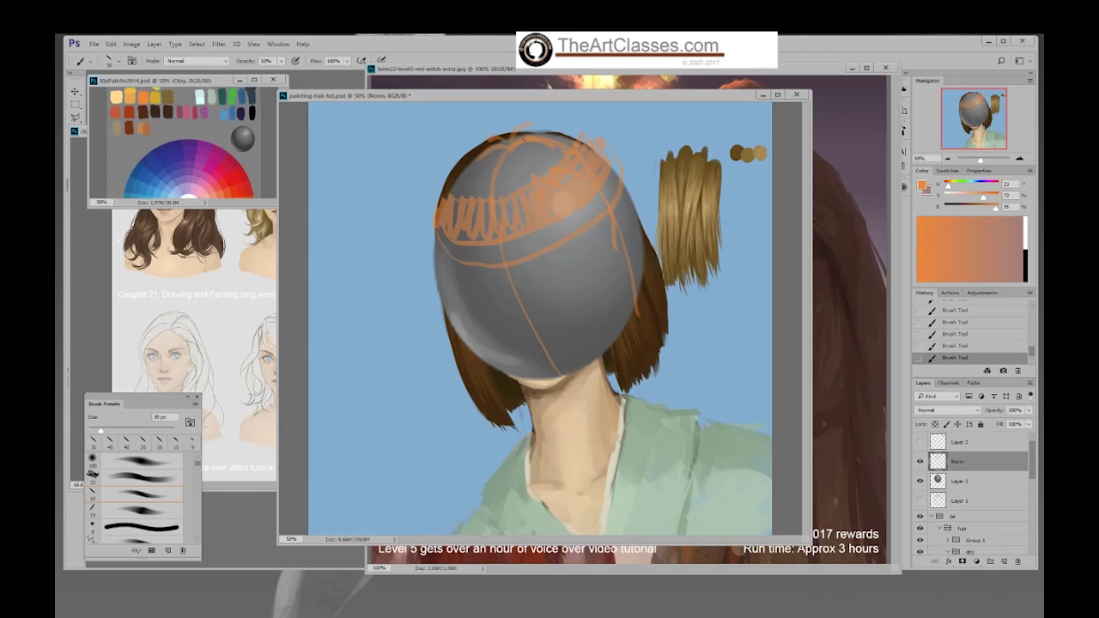
{"action": "mouse_move", "coordinate": [495, 206]}
{"action": "left_mouse_down"}
{"action": "mouse_move", "coordinate": [498, 161]}
{"action": "mouse_move", "coordinate": [514, 154]}
{"action": "mouse_move", "coordinate": [500, 148]}
{"action": "left_mouse_up"}
{"action": "mouse_move", "coordinate": [440, 218]}
{"action": "left_mouse_down"}
{"action": "mouse_move", "coordinate": [470, 158]}
{"action": "mouse_move", "coordinate": [496, 147]}
{"action": "left_mouse_up"}
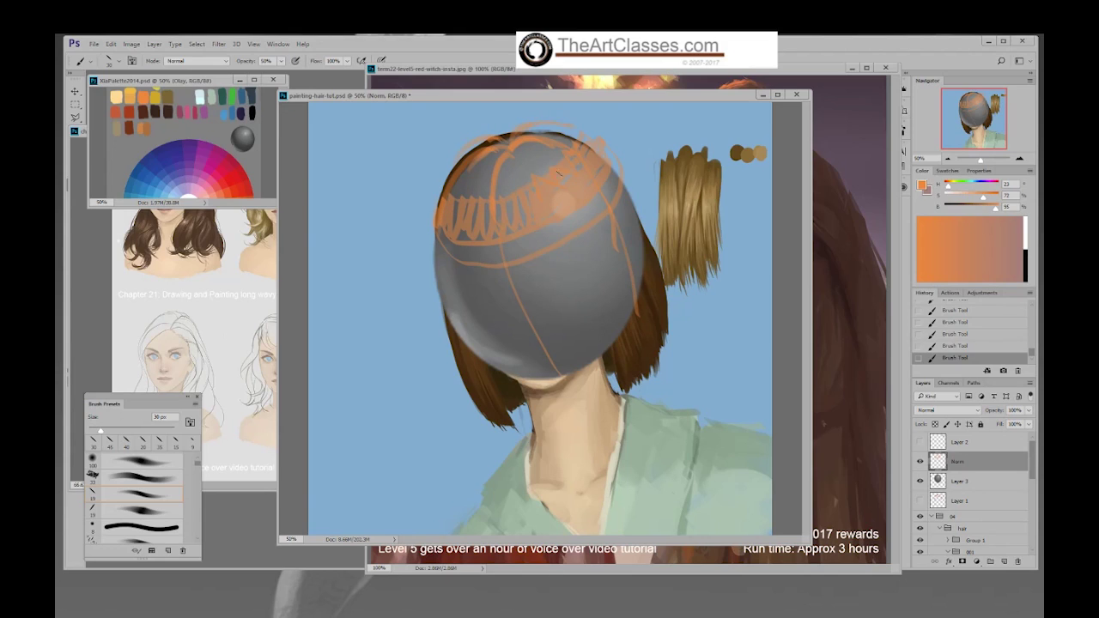
{"action": "mouse_move", "coordinate": [440, 210]}
{"action": "left_mouse_down"}
{"action": "mouse_move", "coordinate": [458, 183]}
{"action": "mouse_move", "coordinate": [488, 217]}
{"action": "left_mouse_up"}
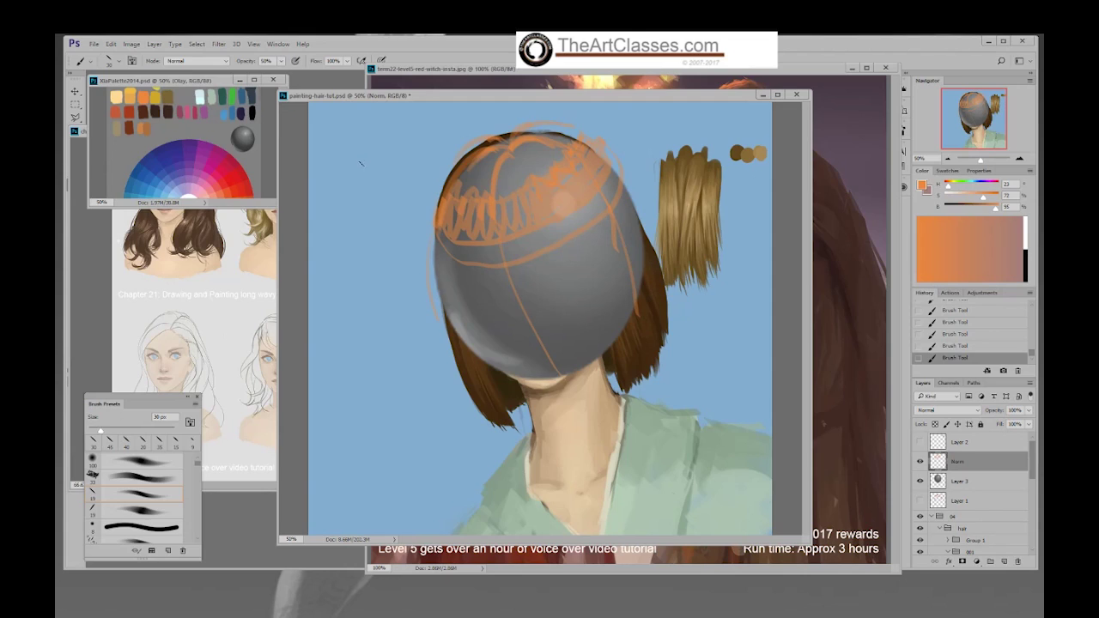
{"action": "left_click_drag", "start_coordinate": [537, 200], "coordinate": [561, 201]}
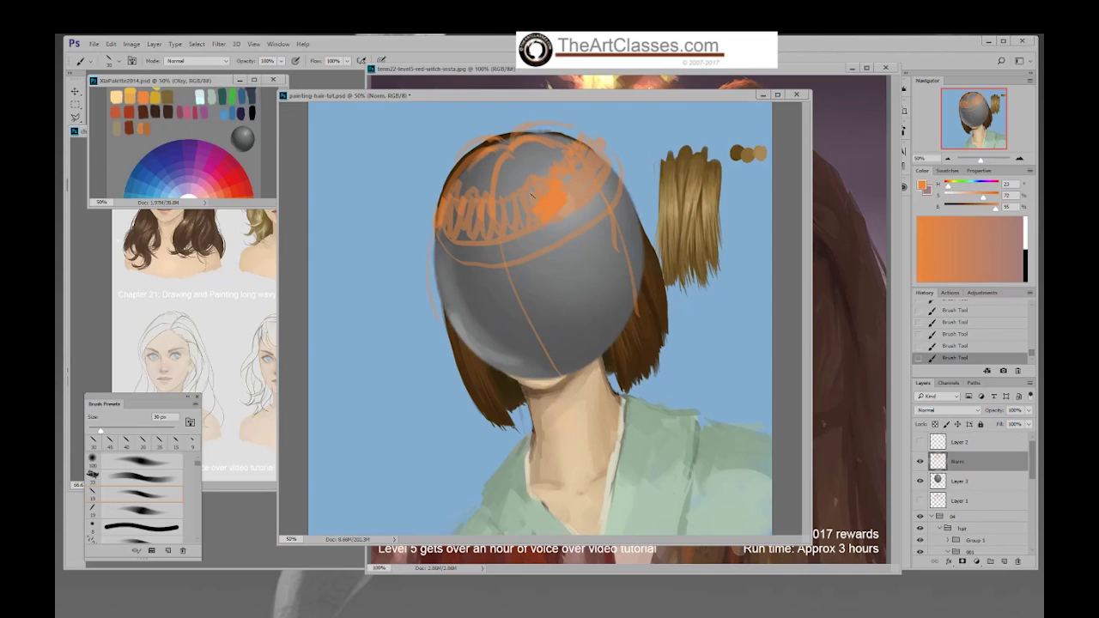
{"action": "left_click_drag", "start_coordinate": [470, 234], "coordinate": [435, 226]}
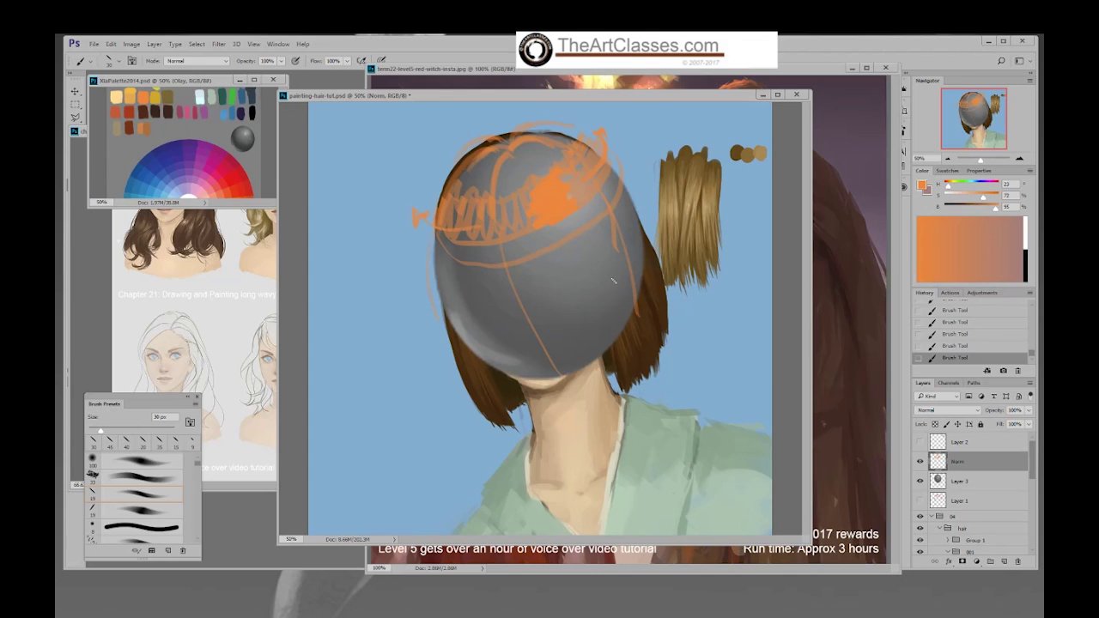
Step: Hide the Norm guide strokes and the Layer 3 sphere, and briefly check Layer 1's numbered hair sections
{"action": "left_click_drag", "start_coordinate": [920, 461], "coordinate": [920, 480]}
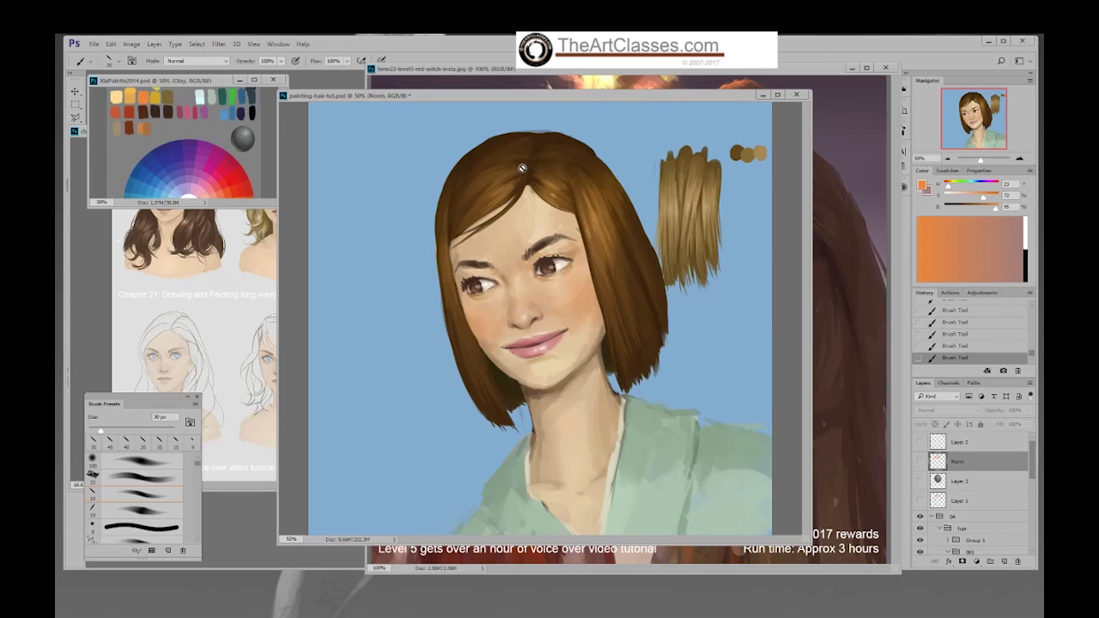
{"action": "left_click", "coordinate": [920, 501]}
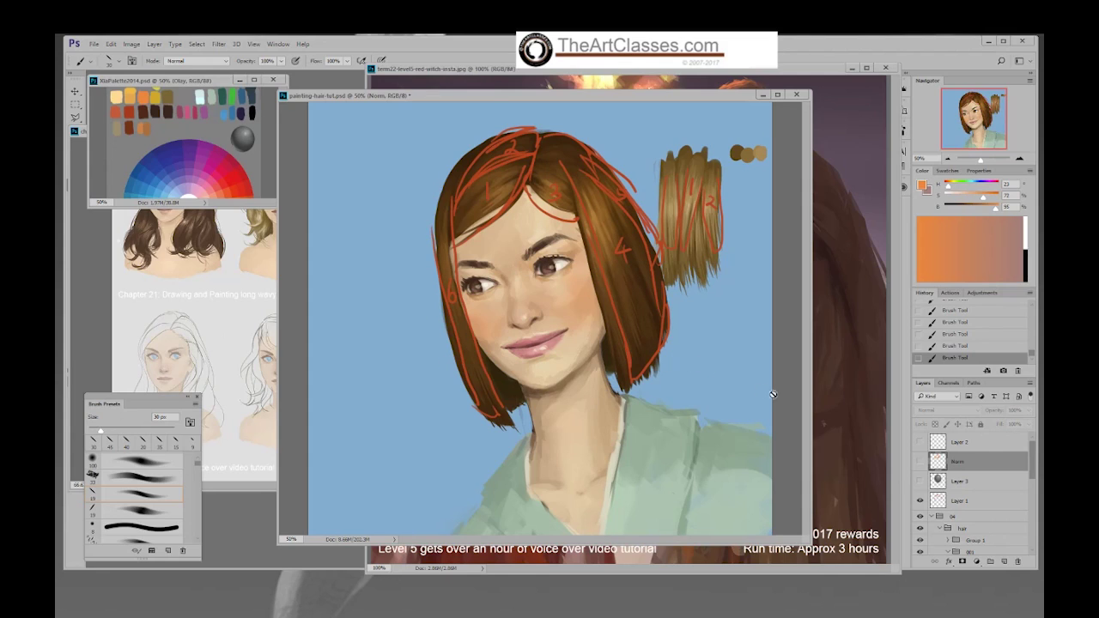
{"action": "left_click", "coordinate": [921, 501]}
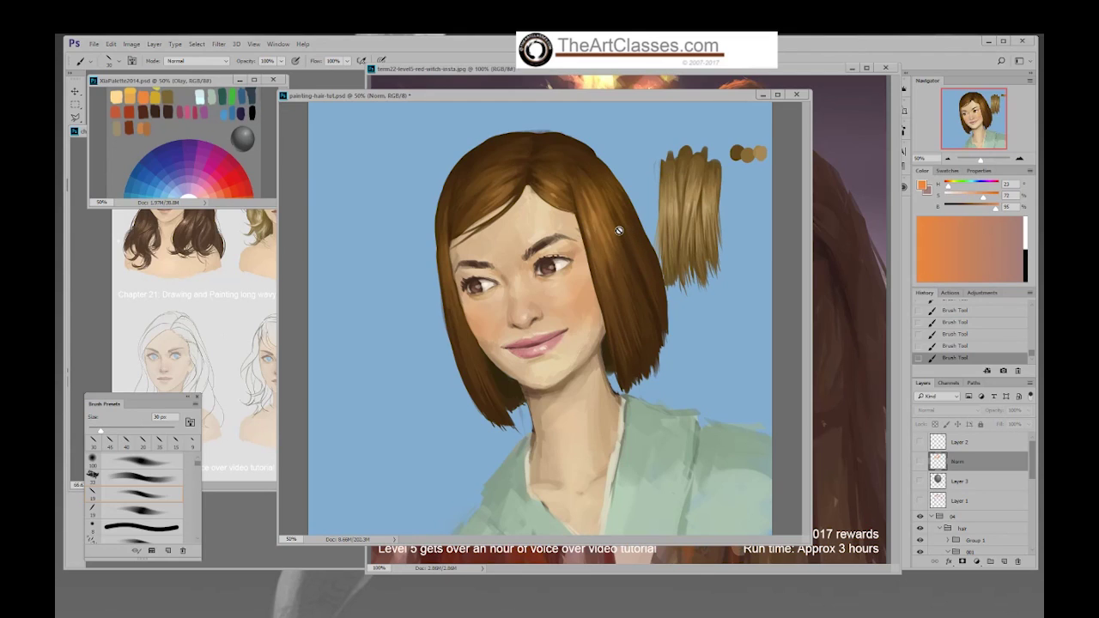
Step: Bring the red-witch and Lucy illustrations forward and view Lucy at 100% around her head and hair
{"action": "mouse_move", "coordinate": [723, 74]}
{"action": "left_mouse_down"}
{"action": "mouse_move", "coordinate": [662, 103]}
{"action": "mouse_move", "coordinate": [462, 109]}
{"action": "left_mouse_up"}
{"action": "left_click", "coordinate": [818, 125]}
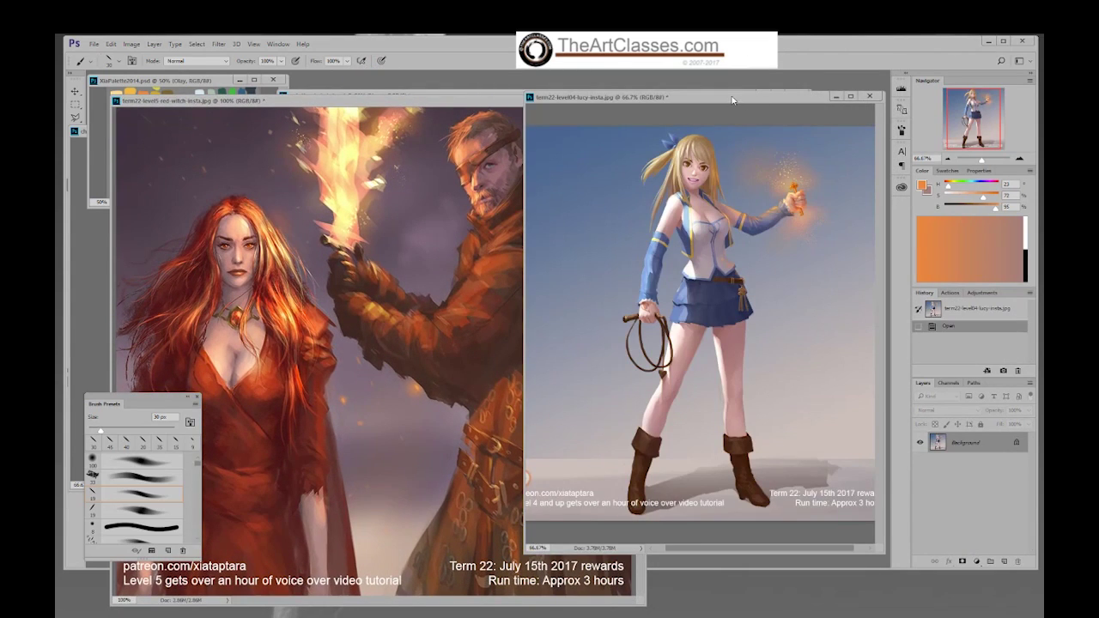
{"action": "left_click_drag", "start_coordinate": [732, 100], "coordinate": [672, 101]}
{"action": "key", "text": "ctrl+1"}
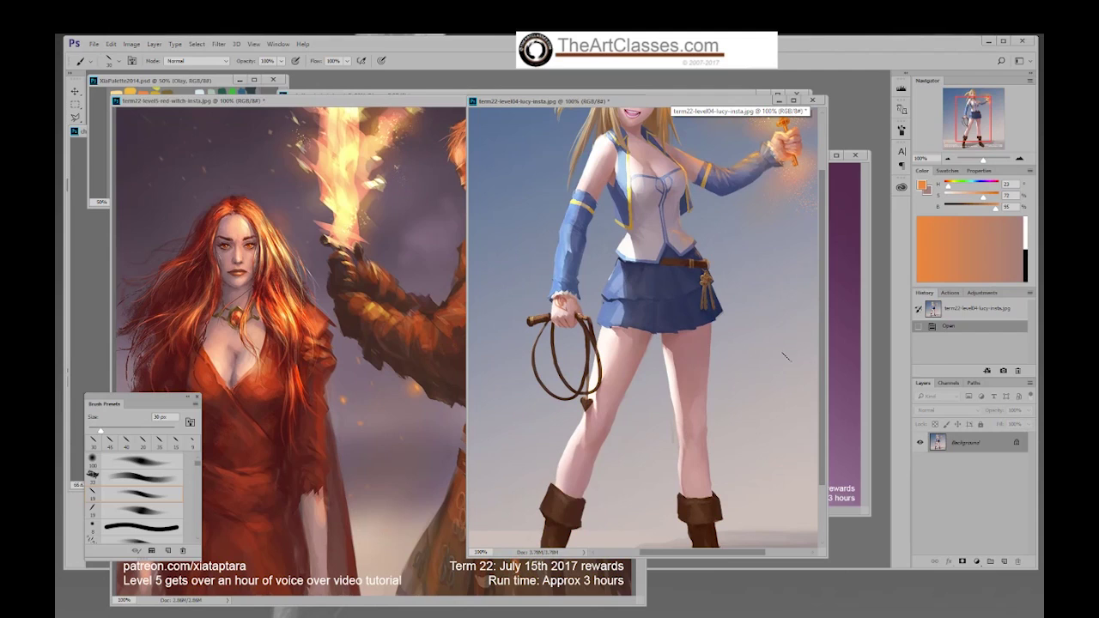
{"action": "left_click_drag", "start_coordinate": [822, 416], "coordinate": [824, 329]}
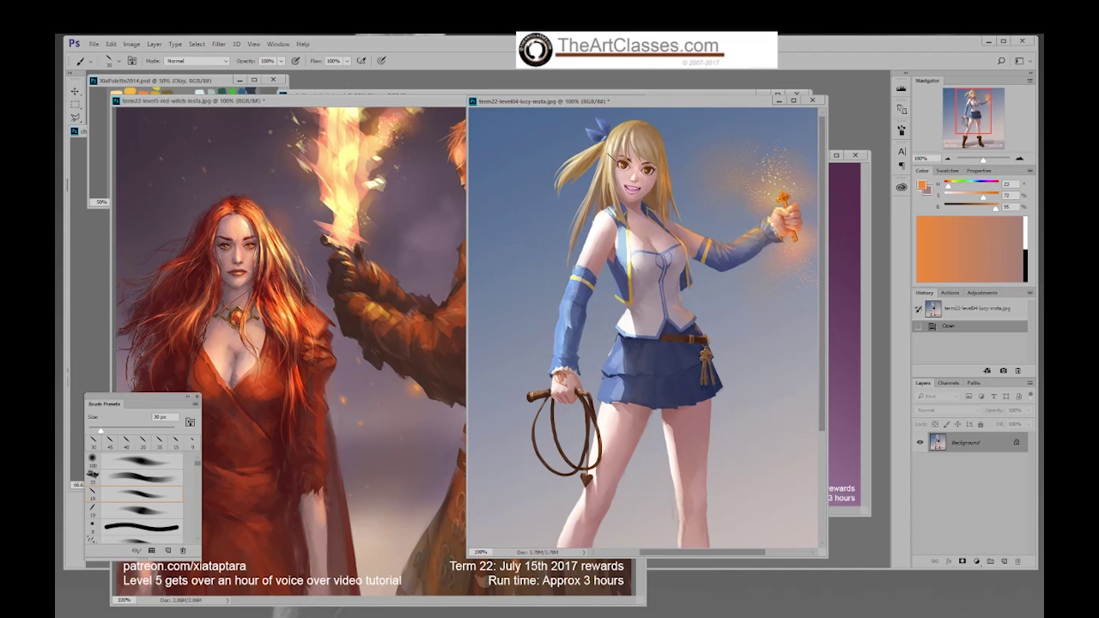
Step: Move the red-witch illustration out of the way and bring the painting-hair-tut portrait back to the front
{"action": "left_click", "coordinate": [445, 98]}
{"action": "left_click_drag", "start_coordinate": [450, 102], "coordinate": [501, 289]}
{"action": "left_click", "coordinate": [380, 241]}
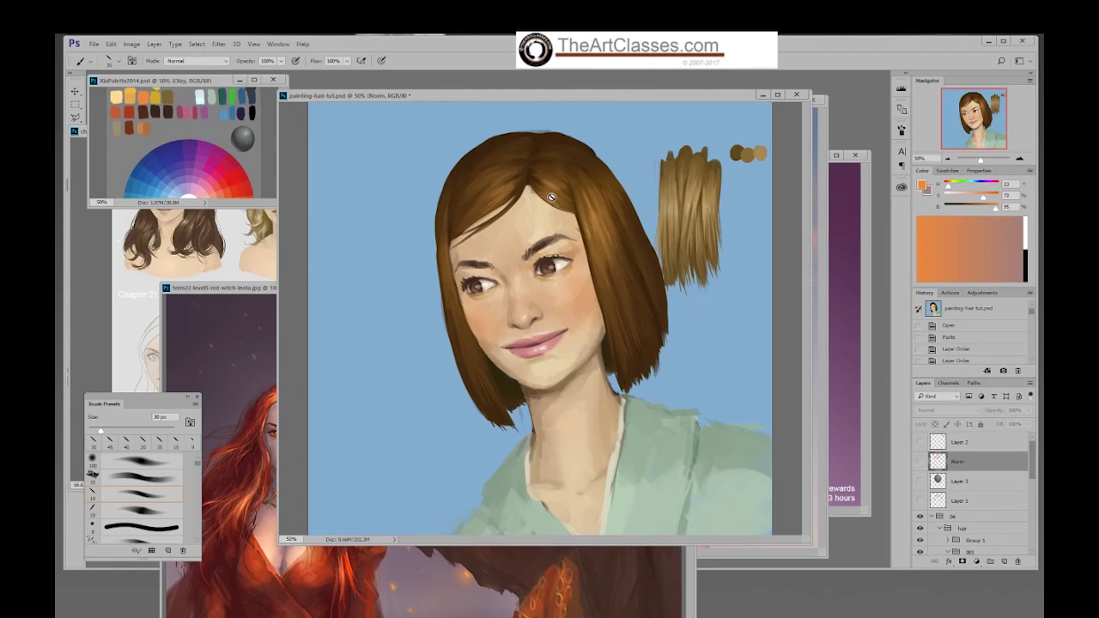
Step: Look at the Lucy illustration again, and bring the necro illustration forward in an enlarged window to view its short hair
{"action": "left_click", "coordinate": [820, 260]}
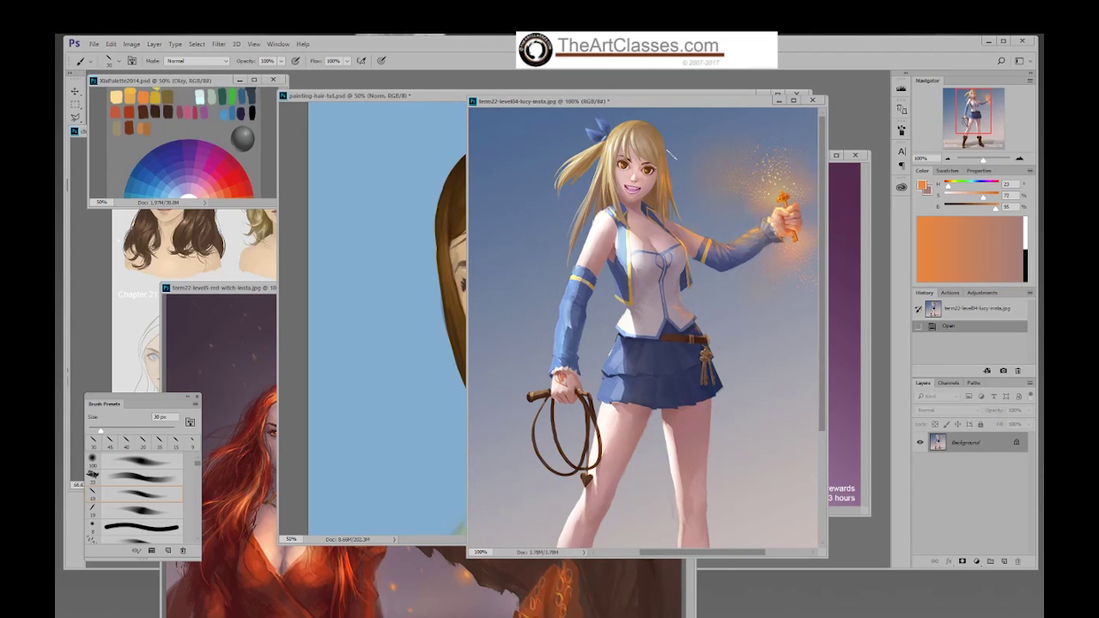
{"action": "left_click", "coordinate": [867, 300]}
{"action": "left_click_drag", "start_coordinate": [692, 164], "coordinate": [555, 129]}
{"action": "left_click_drag", "start_coordinate": [725, 481], "coordinate": [779, 531]}
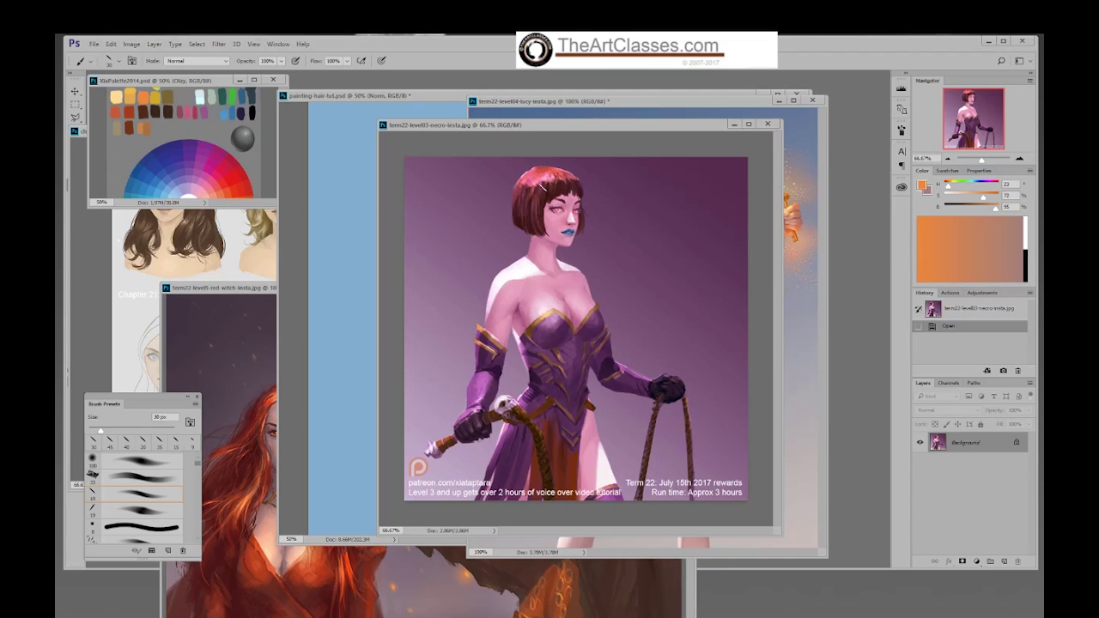
Step: View the red-witch illustration, and bring the chapter21 long-wavy-hair sheet forward in an enlarged window
{"action": "left_click_drag", "start_coordinate": [272, 288], "coordinate": [487, 83]}
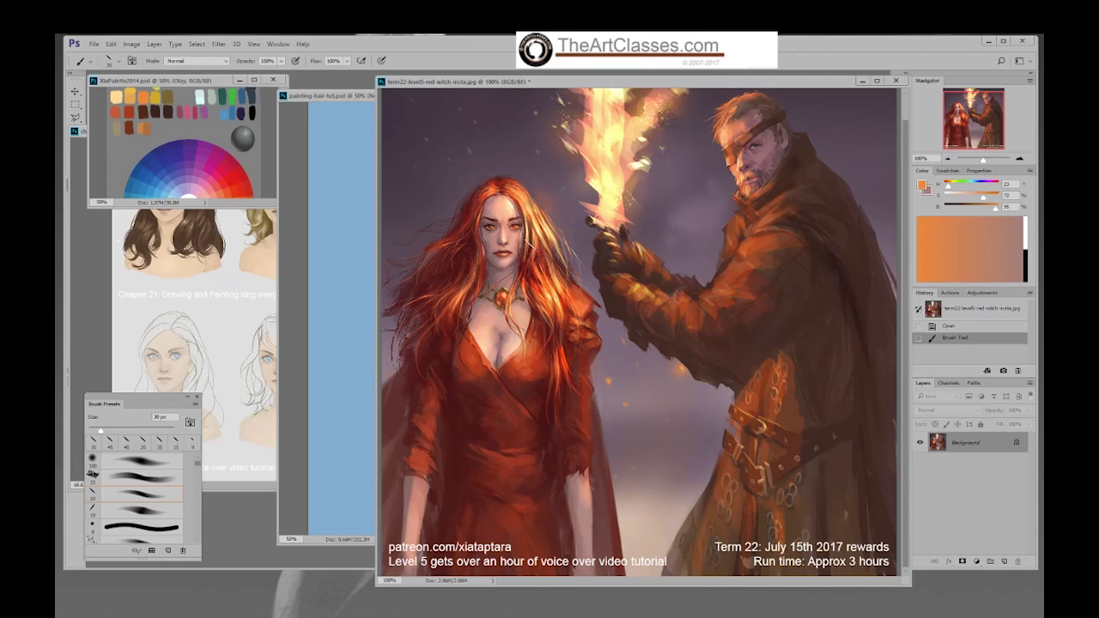
{"action": "left_click", "coordinate": [257, 299]}
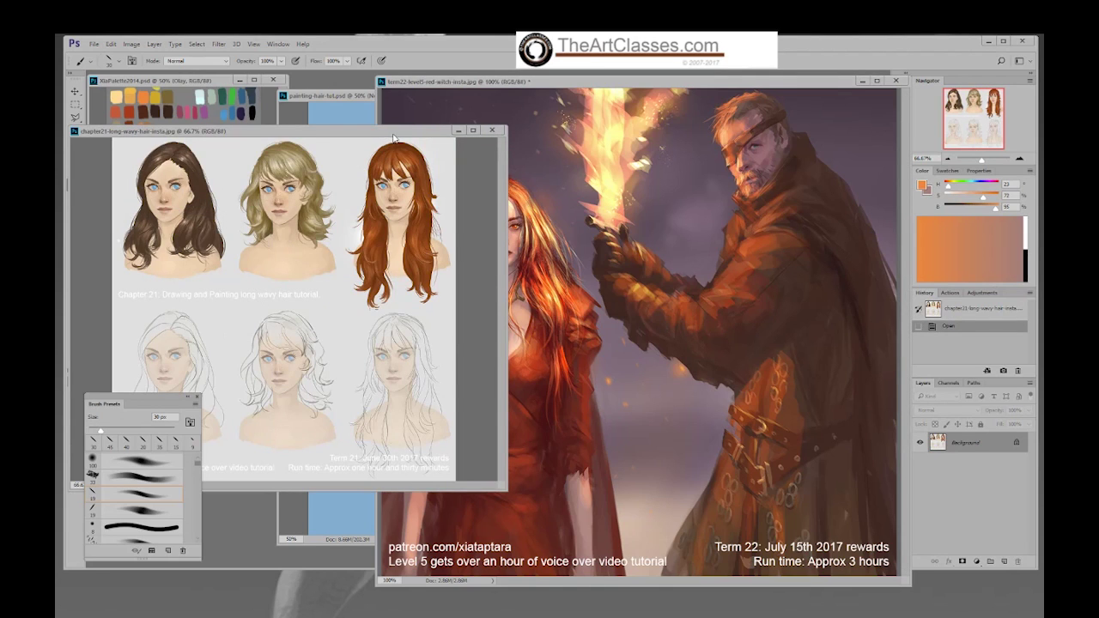
{"action": "left_click_drag", "start_coordinate": [393, 134], "coordinate": [522, 128]}
{"action": "left_click_drag", "start_coordinate": [636, 485], "coordinate": [695, 532]}
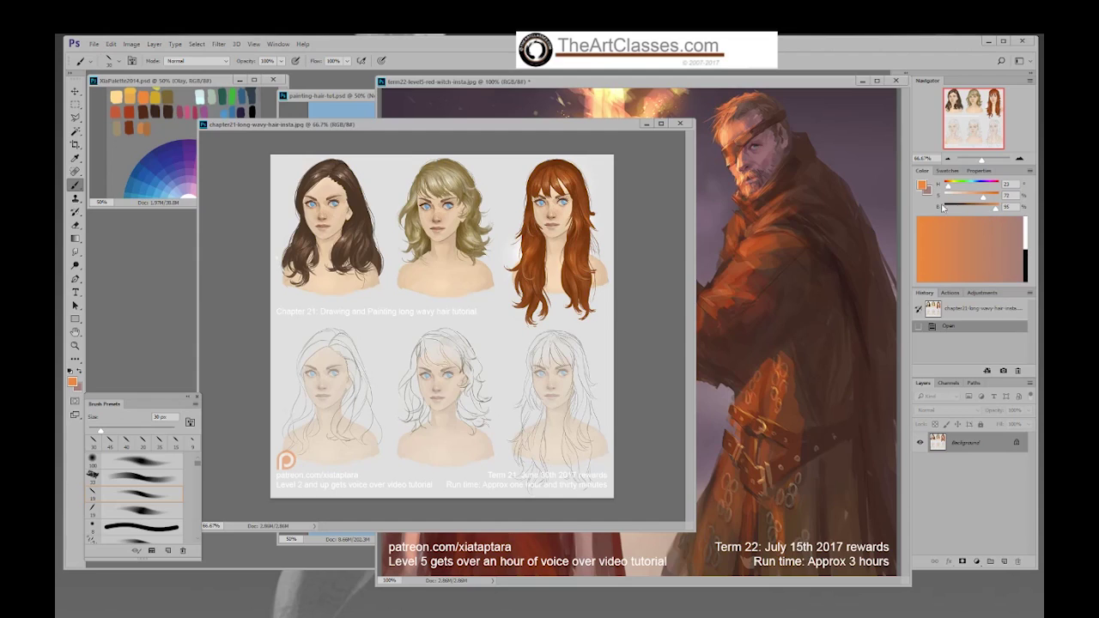
Step: Sample a series of colours across the blonde woman's hair, from the crown highlight down the side, to examine their colour values
{"action": "left_click", "coordinate": [457, 175], "text": "alt"}
{"action": "left_click", "coordinate": [456, 182], "text": "alt"}
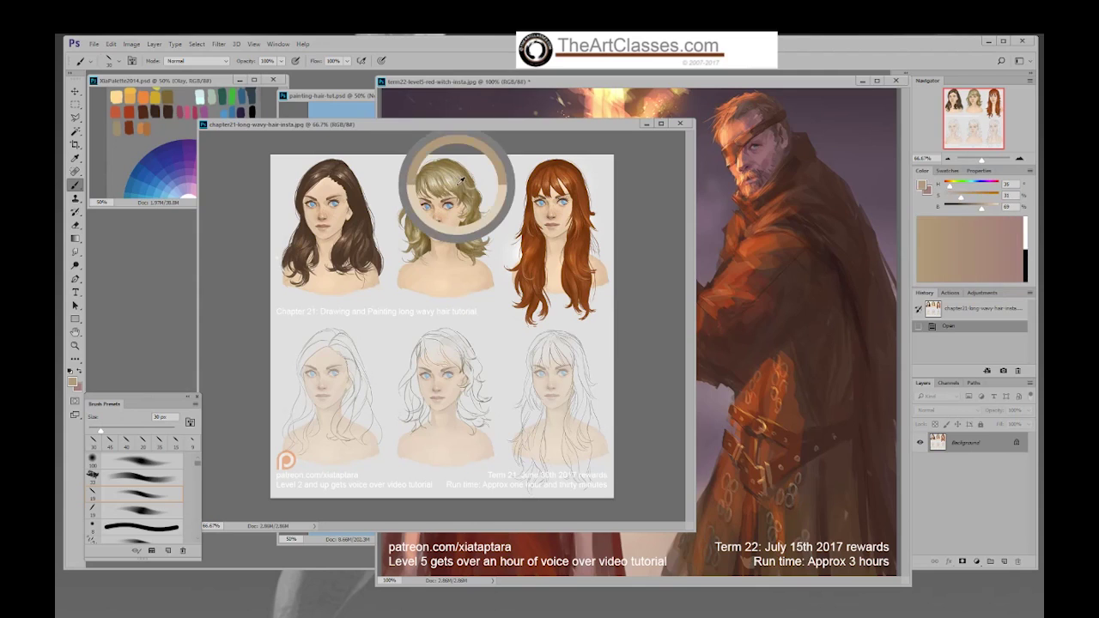
{"action": "left_click", "coordinate": [453, 179], "text": "alt"}
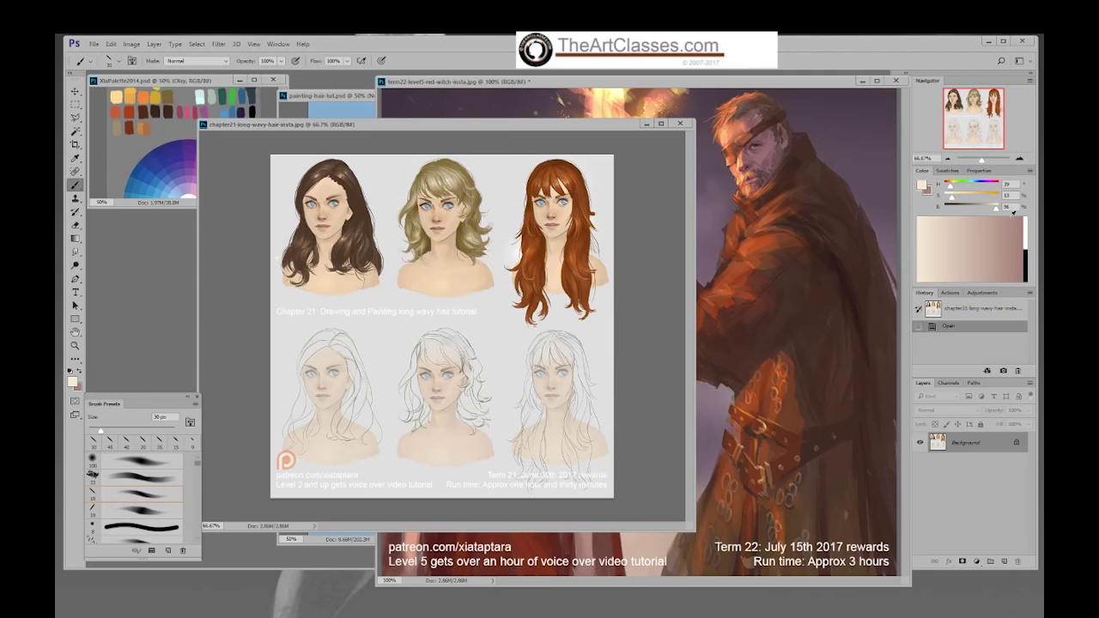
{"action": "left_click", "coordinate": [453, 177], "text": "alt"}
{"action": "left_click", "coordinate": [455, 172], "text": "alt"}
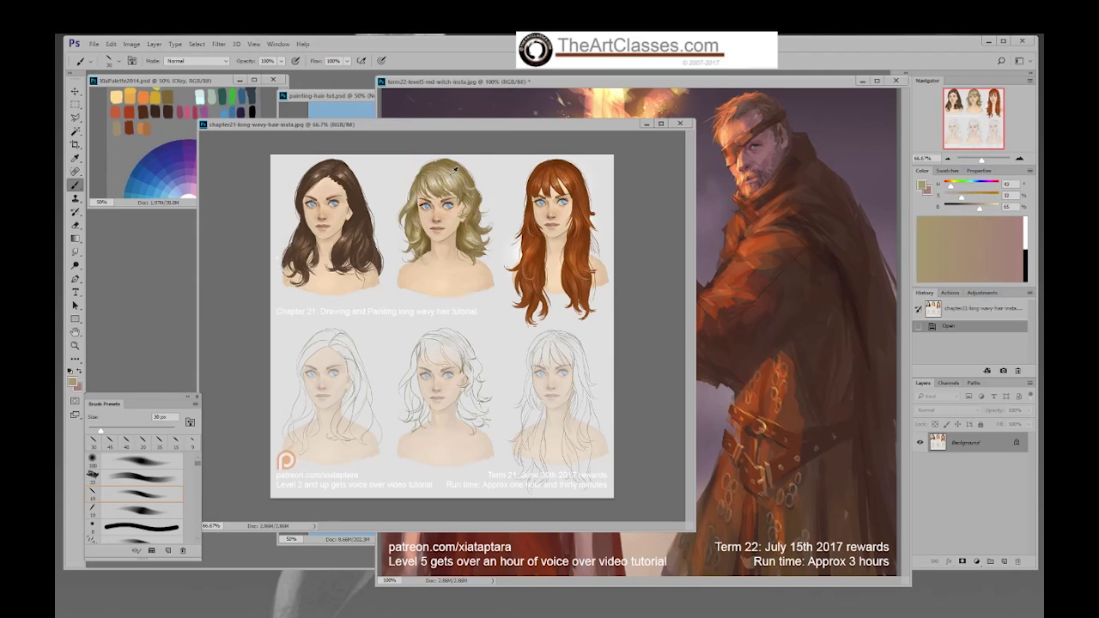
{"action": "left_click", "coordinate": [463, 179], "text": "alt"}
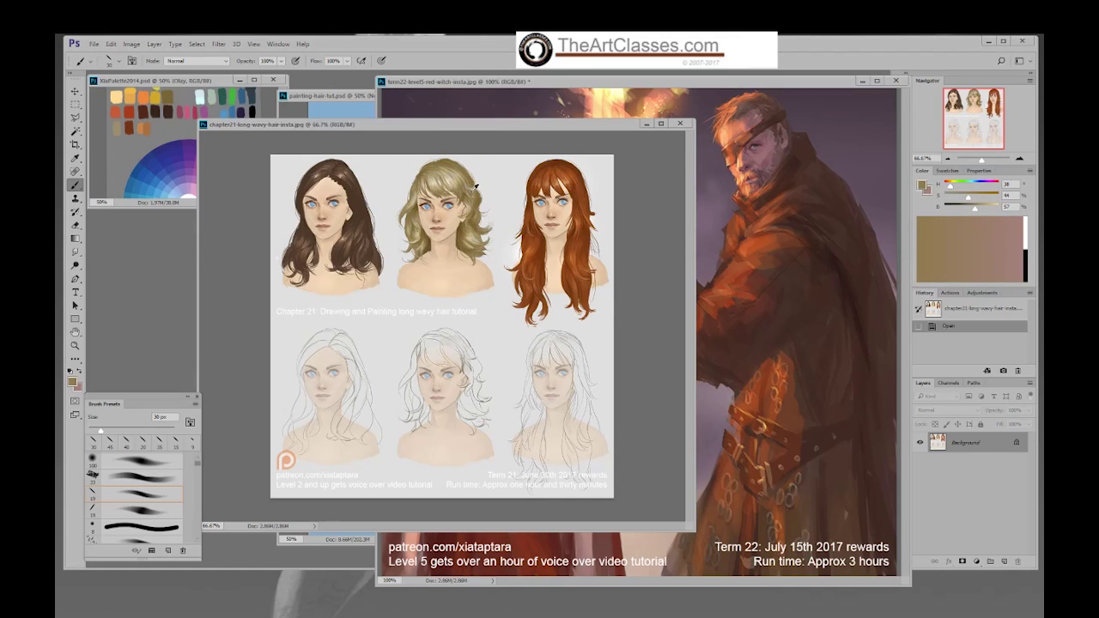
{"action": "left_click", "coordinate": [475, 193], "text": "alt"}
{"action": "left_click", "coordinate": [478, 201], "text": "alt"}
{"action": "left_click", "coordinate": [475, 215], "text": "alt"}
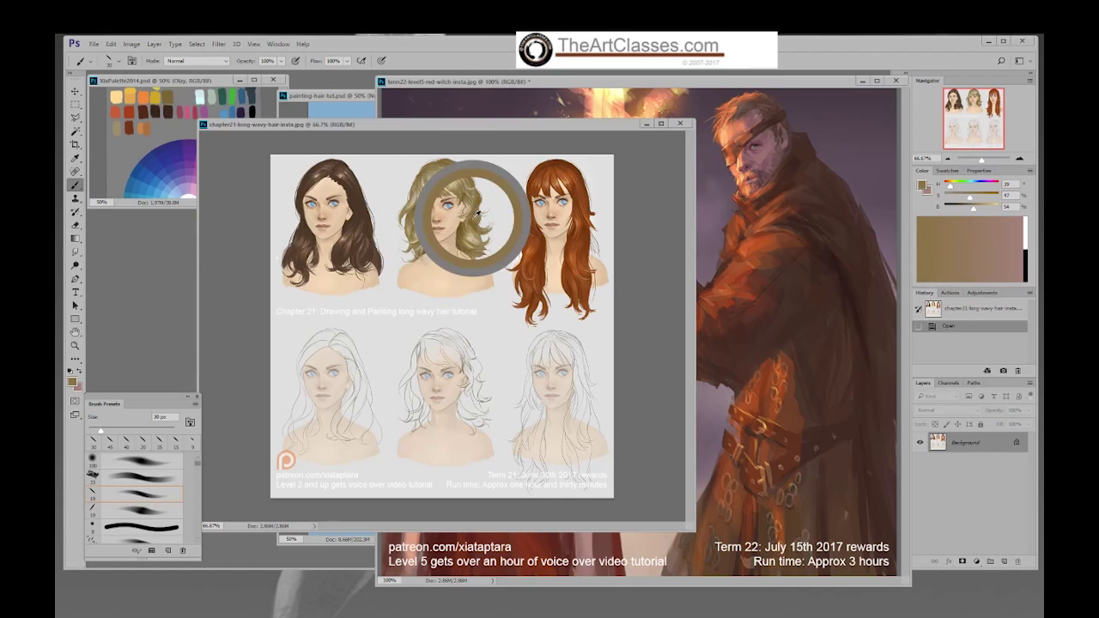
Step: Sample several colours around the crown and side of the dark-haired woman's hair to examine the highlight and dark-brown values
{"action": "left_click_drag", "start_coordinate": [988, 213], "coordinate": [984, 218]}
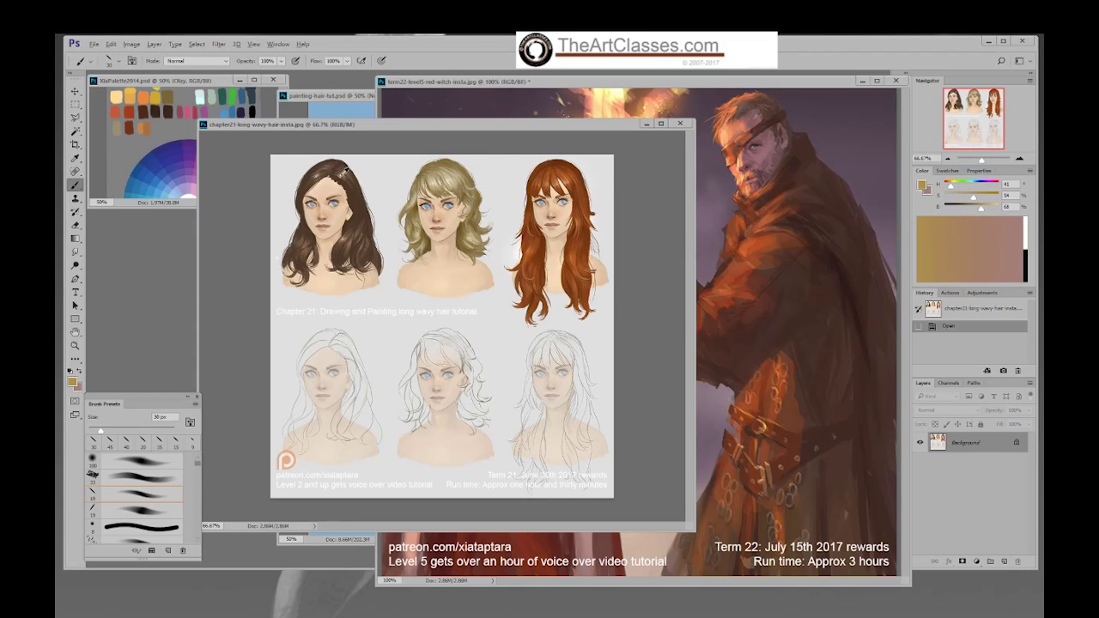
{"action": "left_click", "coordinate": [342, 175], "text": "alt"}
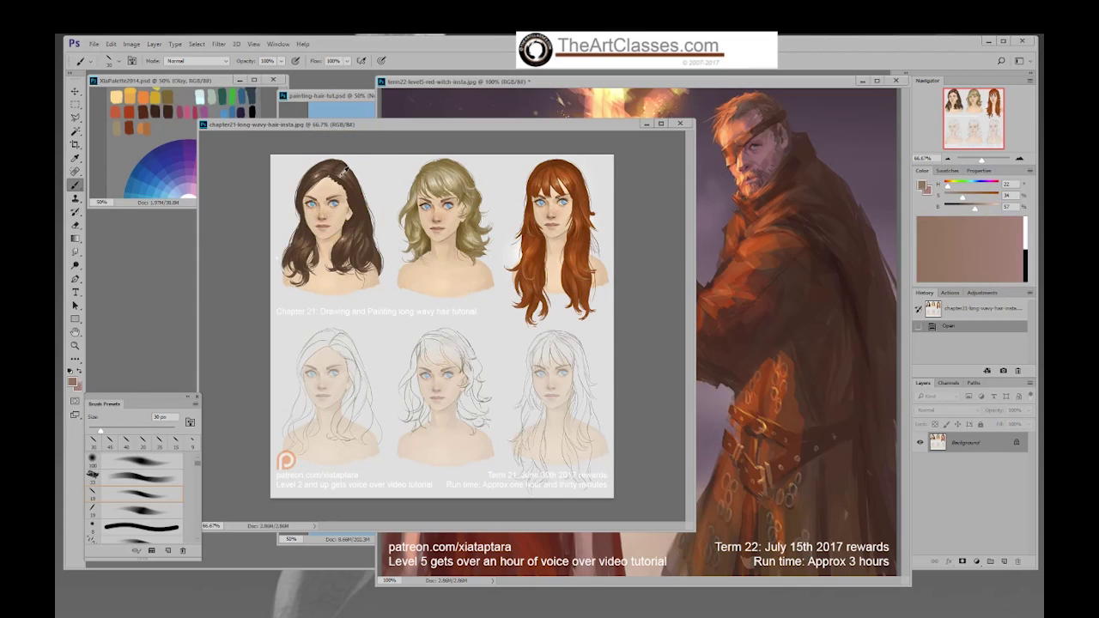
{"action": "left_click", "coordinate": [343, 172], "text": "alt"}
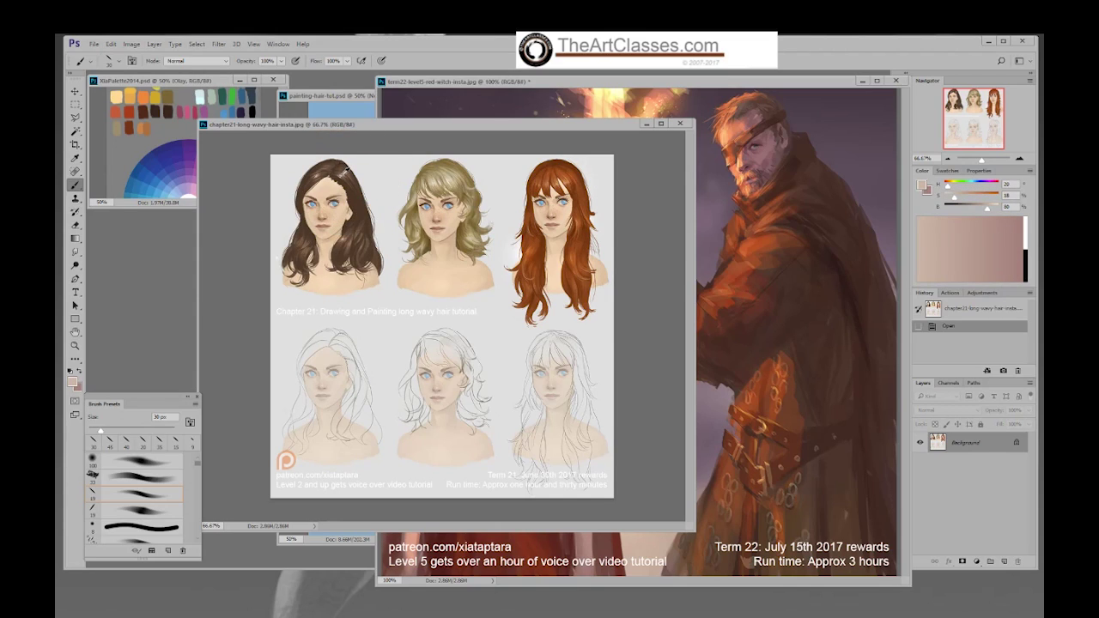
{"action": "left_click", "coordinate": [345, 171], "text": "alt"}
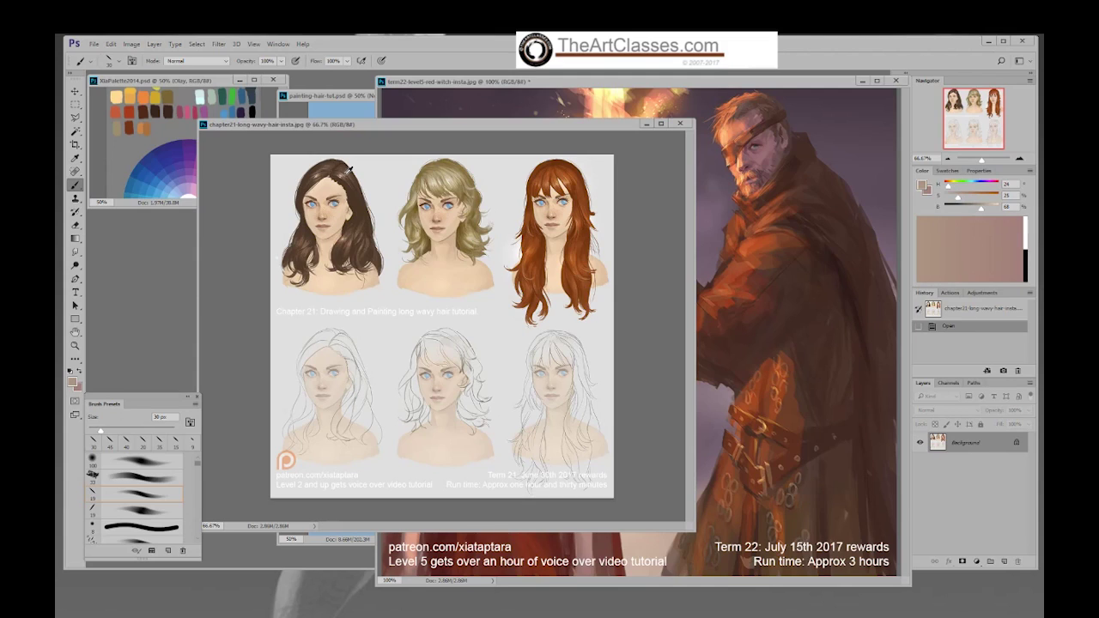
{"action": "left_click", "coordinate": [346, 172], "text": "alt"}
{"action": "left_click", "coordinate": [359, 176], "text": "alt"}
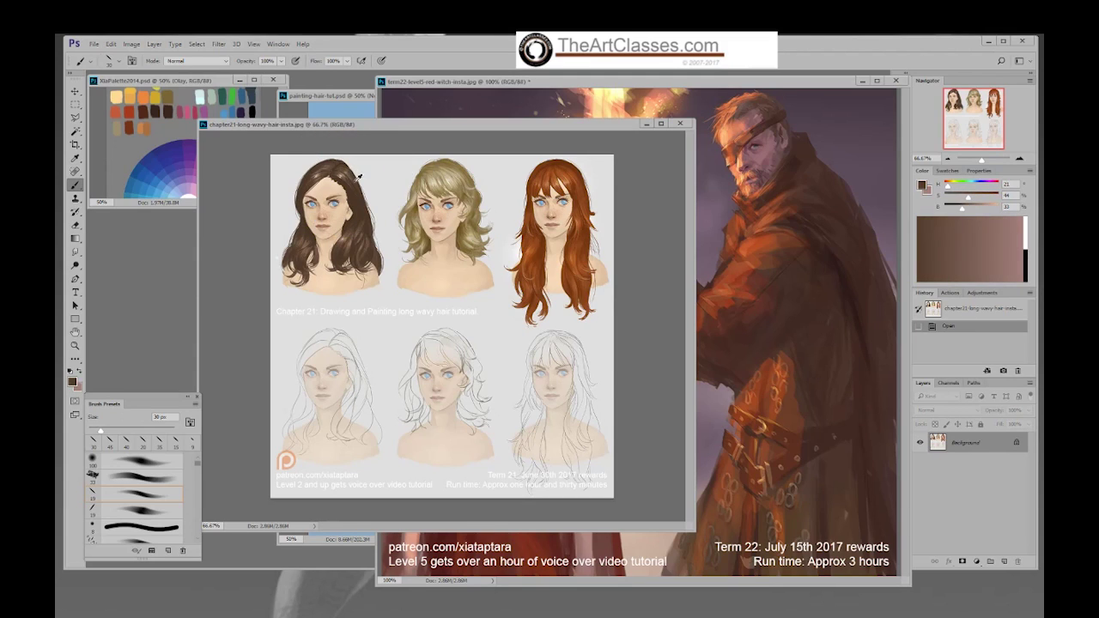
Step: Move the chapter21 long-wavy-hair sheet aside and bring the painting-hair-tut portrait to the front
{"action": "left_click_drag", "start_coordinate": [987, 212], "coordinate": [960, 211]}
{"action": "left_click_drag", "start_coordinate": [564, 125], "coordinate": [407, 128]}
{"action": "left_click", "coordinate": [352, 118]}
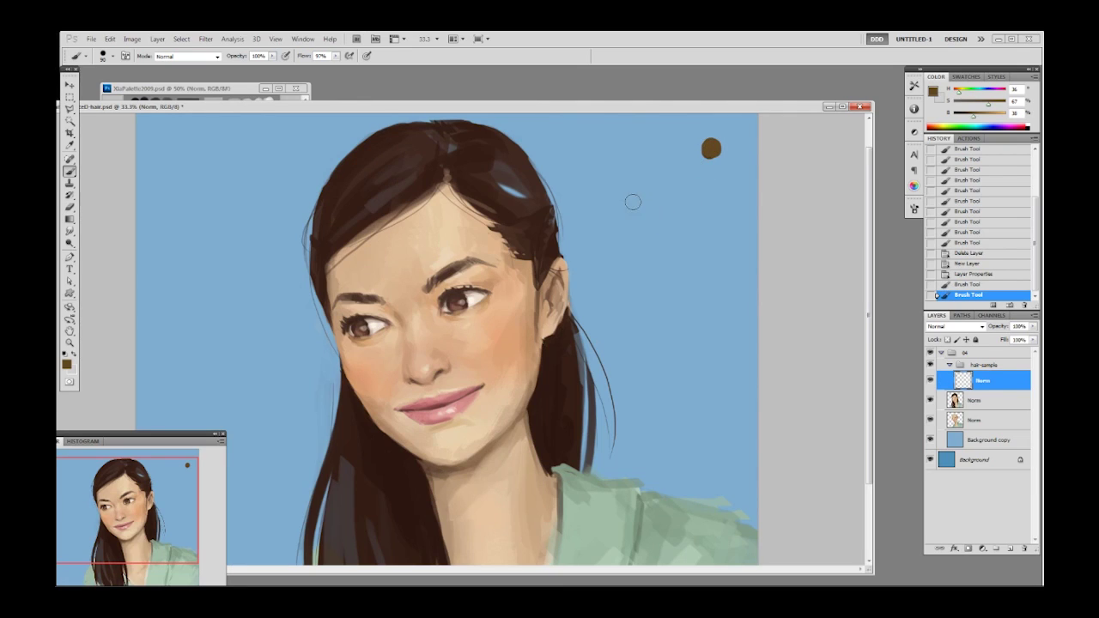
Step: Paint overlapping vertical dark-brown strokes on the blue background beside the portrait to start a hair swatch
{"action": "left_click_drag", "start_coordinate": [626, 184], "coordinate": [626, 258]}
{"action": "key", "text": "ctrl+z"}
{"action": "left_click", "coordinate": [633, 179]}
{"action": "left_click_drag", "start_coordinate": [633, 180], "coordinate": [638, 291]}
{"action": "key", "text": "bracketright"}
{"action": "key", "text": "bracketright"}
{"action": "left_click_drag", "start_coordinate": [650, 176], "coordinate": [641, 279]}
{"action": "mouse_move", "coordinate": [655, 172]}
{"action": "left_mouse_down"}
{"action": "mouse_move", "coordinate": [660, 283]}
{"action": "mouse_move", "coordinate": [655, 200]}
{"action": "mouse_move", "coordinate": [651, 263]}
{"action": "left_mouse_up"}
{"action": "left_click_drag", "start_coordinate": [667, 194], "coordinate": [663, 265]}
{"action": "key", "text": "bracketleft"}
{"action": "key", "text": "bracketleft"}
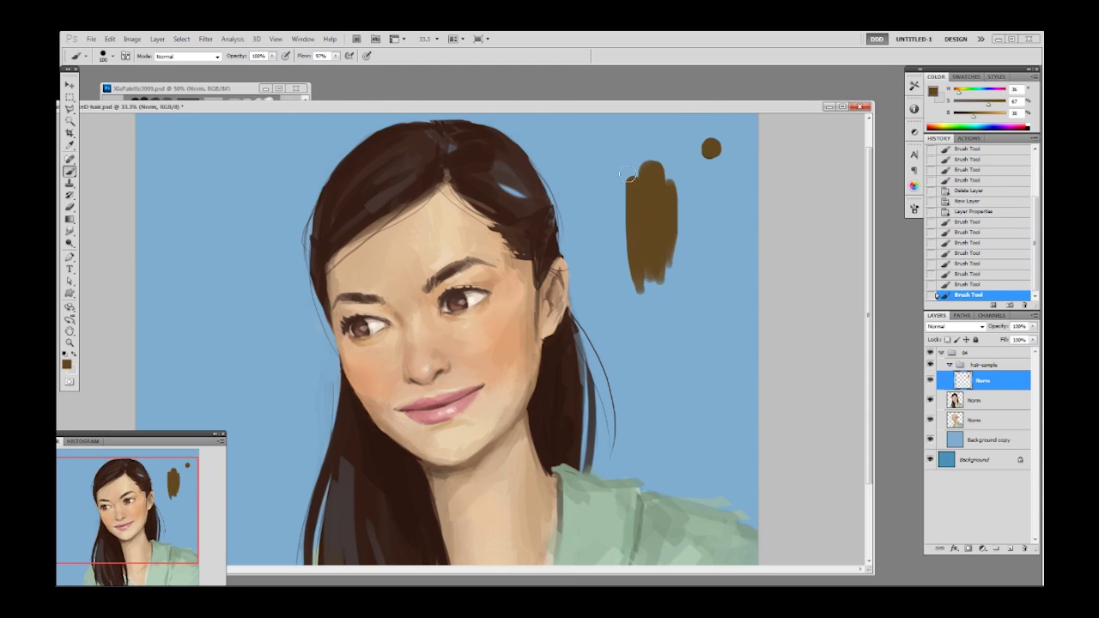
{"action": "left_click_drag", "start_coordinate": [620, 179], "coordinate": [625, 283]}
{"action": "mouse_move", "coordinate": [624, 200]}
{"action": "left_mouse_down"}
{"action": "mouse_move", "coordinate": [623, 151]}
{"action": "mouse_move", "coordinate": [633, 192]}
{"action": "left_mouse_up"}
{"action": "left_click_drag", "start_coordinate": [639, 154], "coordinate": [640, 176]}
Step: Widen the dark-brown hair swatch on both sides and fill its gaps with vertical strokes of varied brush sizes
{"action": "key", "text": "bracketleft"}
{"action": "key", "text": "bracketleft"}
{"action": "key", "text": "bracketleft"}
{"action": "key", "text": "bracketleft"}
{"action": "key", "text": "bracketleft"}
{"action": "left_click_drag", "start_coordinate": [652, 233], "coordinate": [663, 314]}
{"action": "left_click_drag", "start_coordinate": [683, 182], "coordinate": [668, 296]}
{"action": "left_click_drag", "start_coordinate": [679, 216], "coordinate": [671, 284]}
{"action": "key", "text": "bracketright"}
{"action": "key", "text": "bracketright"}
{"action": "key", "text": "bracketright"}
{"action": "left_click_drag", "start_coordinate": [680, 167], "coordinate": [679, 211]}
{"action": "left_click_drag", "start_coordinate": [610, 167], "coordinate": [618, 268]}
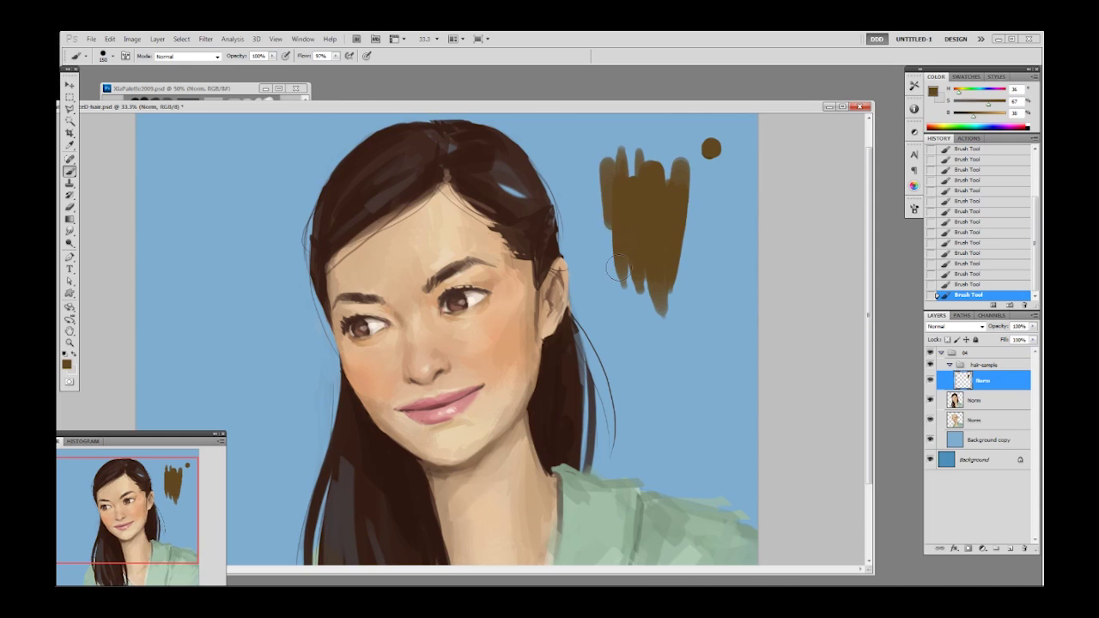
{"action": "left_click_drag", "start_coordinate": [613, 175], "coordinate": [617, 282]}
{"action": "left_click_drag", "start_coordinate": [665, 169], "coordinate": [667, 206]}
{"action": "left_click_drag", "start_coordinate": [633, 158], "coordinate": [618, 298]}
{"action": "left_click", "coordinate": [642, 150]}
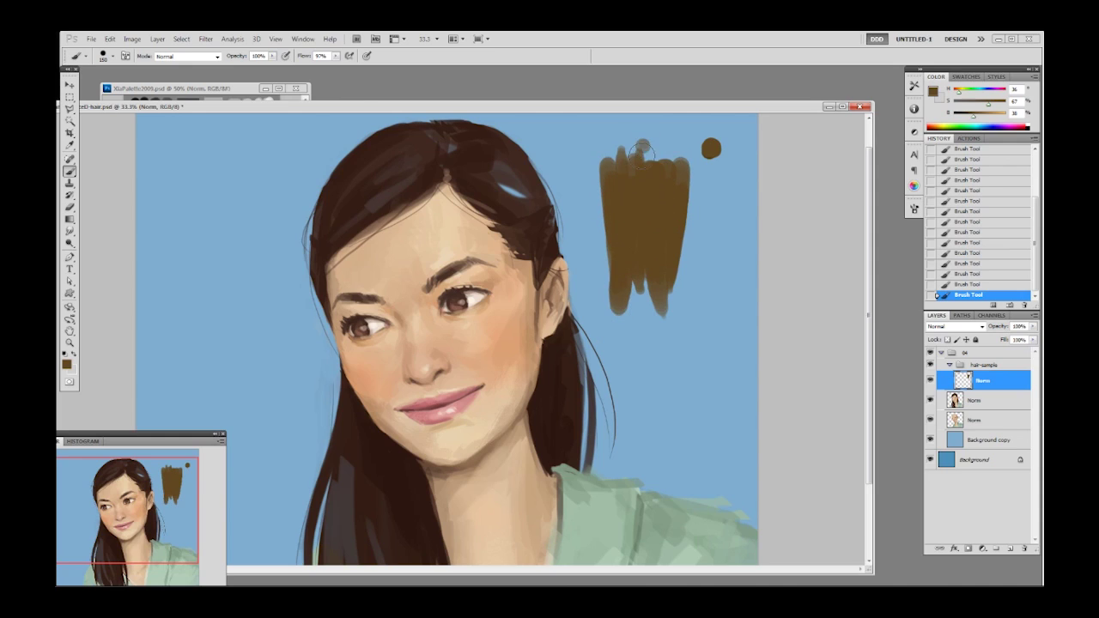
Step: Erase the stray outer edge and lower tip on the left of the brown hair swatch
{"action": "key", "text": "e"}
{"action": "left_click_drag", "start_coordinate": [606, 163], "coordinate": [605, 230]}
{"action": "left_click_drag", "start_coordinate": [603, 161], "coordinate": [603, 186]}
{"action": "left_click_drag", "start_coordinate": [603, 160], "coordinate": [604, 175]}
{"action": "mouse_move", "coordinate": [622, 326]}
{"action": "left_mouse_down"}
{"action": "mouse_move", "coordinate": [629, 289]}
{"action": "mouse_move", "coordinate": [611, 326]}
{"action": "mouse_move", "coordinate": [632, 274]}
{"action": "mouse_move", "coordinate": [620, 297]}
{"action": "left_mouse_up"}
Step: Repaint the swatch's ragged lower tips, right edge and upper area with dark-brown brush strokes of varied sizes
{"action": "key", "text": "b"}
{"action": "left_click_drag", "start_coordinate": [631, 238], "coordinate": [633, 271]}
{"action": "left_click_drag", "start_coordinate": [637, 258], "coordinate": [642, 307]}
{"action": "key", "text": "ctrl+z"}
{"action": "key", "text": "bracketleft"}
{"action": "key", "text": "bracketleft"}
{"action": "key", "text": "bracketleft"}
{"action": "key", "text": "bracketleft"}
{"action": "mouse_move", "coordinate": [641, 232]}
{"action": "left_mouse_down"}
{"action": "mouse_move", "coordinate": [643, 298]}
{"action": "mouse_move", "coordinate": [640, 248]}
{"action": "mouse_move", "coordinate": [630, 275]}
{"action": "mouse_move", "coordinate": [627, 241]}
{"action": "mouse_move", "coordinate": [625, 317]}
{"action": "left_mouse_up"}
{"action": "key", "text": "bracketright"}
{"action": "key", "text": "bracketright"}
{"action": "left_click_drag", "start_coordinate": [618, 247], "coordinate": [620, 314]}
{"action": "left_click_drag", "start_coordinate": [620, 257], "coordinate": [621, 314]}
{"action": "mouse_move", "coordinate": [660, 250]}
{"action": "left_mouse_down"}
{"action": "mouse_move", "coordinate": [665, 324]}
{"action": "mouse_move", "coordinate": [659, 234]}
{"action": "mouse_move", "coordinate": [667, 280]}
{"action": "left_mouse_up"}
{"action": "left_click_drag", "start_coordinate": [676, 195], "coordinate": [684, 309]}
{"action": "left_click_drag", "start_coordinate": [677, 257], "coordinate": [676, 286]}
{"action": "left_click_drag", "start_coordinate": [667, 149], "coordinate": [660, 207]}
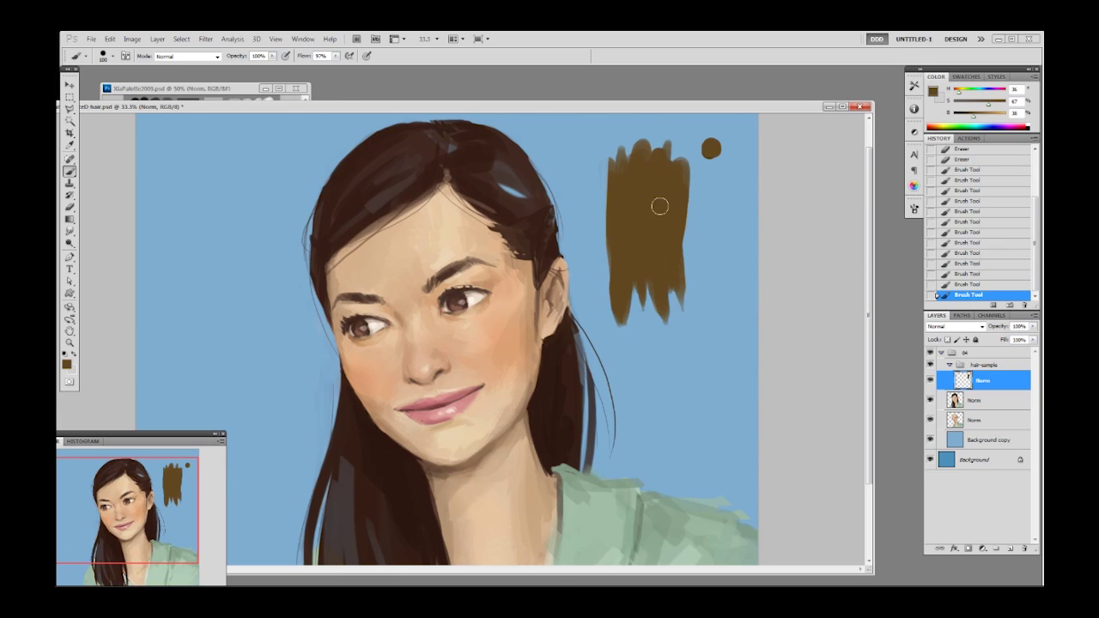
{"action": "mouse_move", "coordinate": [658, 162]}
{"action": "left_mouse_down"}
{"action": "mouse_move", "coordinate": [659, 190]}
{"action": "mouse_move", "coordinate": [638, 176]}
{"action": "mouse_move", "coordinate": [648, 244]}
{"action": "mouse_move", "coordinate": [674, 252]}
{"action": "left_mouse_up"}
Step: Add a new layer, mix a lighter brown of H 36, S 57, B 54, and dab it beside the dark-brown dot
{"action": "key", "text": "ctrl+shift+n"}
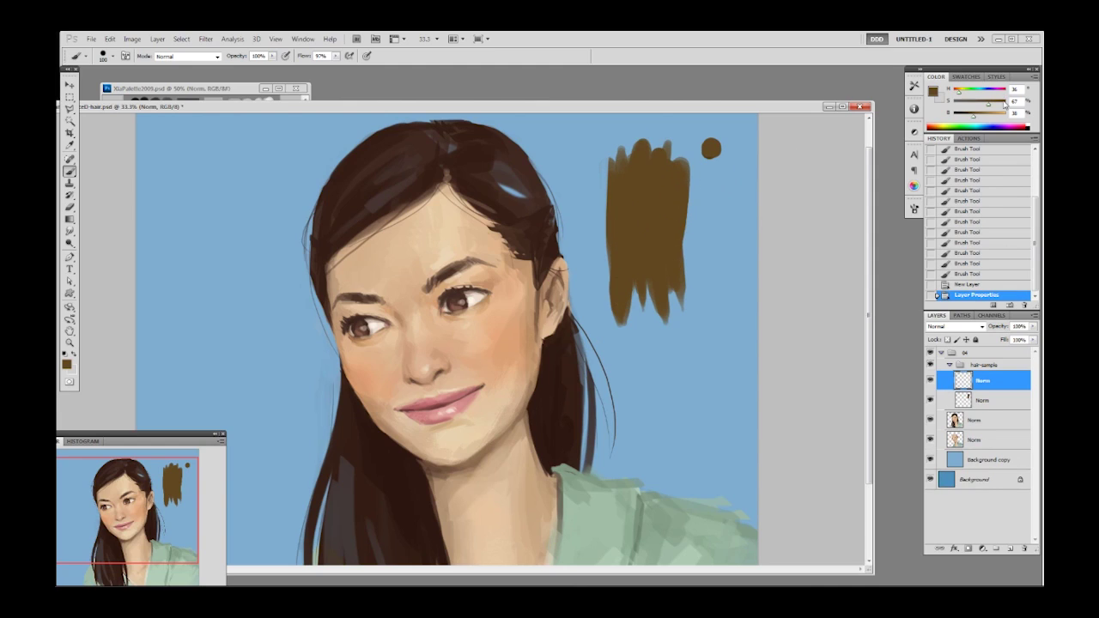
{"action": "left_click_drag", "start_coordinate": [977, 116], "coordinate": [979, 116]}
{"action": "left_click_drag", "start_coordinate": [980, 115], "coordinate": [982, 115]}
{"action": "left_click", "coordinate": [725, 153]}
Step: Paint lighter-brown strands down the centre and left of the swatch with a larger brush at 50% opacity
{"action": "key", "text": "5"}
{"action": "key", "text": "bracketright"}
{"action": "key", "text": "bracketright"}
{"action": "mouse_move", "coordinate": [648, 170]}
{"action": "left_mouse_down"}
{"action": "mouse_move", "coordinate": [640, 150]}
{"action": "mouse_move", "coordinate": [640, 257]}
{"action": "mouse_move", "coordinate": [653, 286]}
{"action": "left_mouse_up"}
{"action": "key", "text": "ctrl+z"}
{"action": "left_click_drag", "start_coordinate": [645, 160], "coordinate": [643, 281]}
{"action": "key", "text": "ctrl+z"}
{"action": "left_click_drag", "start_coordinate": [659, 161], "coordinate": [642, 261]}
{"action": "left_click_drag", "start_coordinate": [642, 156], "coordinate": [631, 233]}
{"action": "left_click_drag", "start_coordinate": [619, 186], "coordinate": [624, 310]}
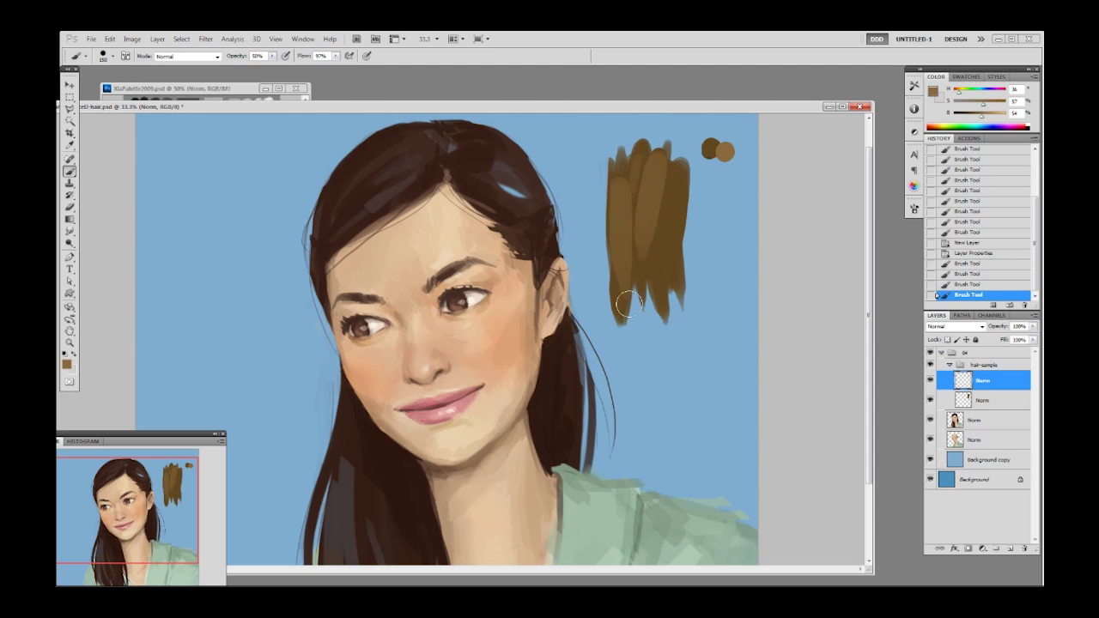
Step: Try lighter strokes in the lower centre of the swatch, undo them, and add a lighter strand down its right side
{"action": "left_click_drag", "start_coordinate": [661, 232], "coordinate": [662, 286]}
{"action": "key", "text": "ctrl+z"}
{"action": "left_click_drag", "start_coordinate": [645, 228], "coordinate": [644, 298]}
{"action": "key", "text": "ctrl+z"}
{"action": "left_click_drag", "start_coordinate": [678, 173], "coordinate": [675, 280]}
{"action": "key", "text": "ctrl+z"}
{"action": "left_click_drag", "start_coordinate": [673, 179], "coordinate": [675, 282]}
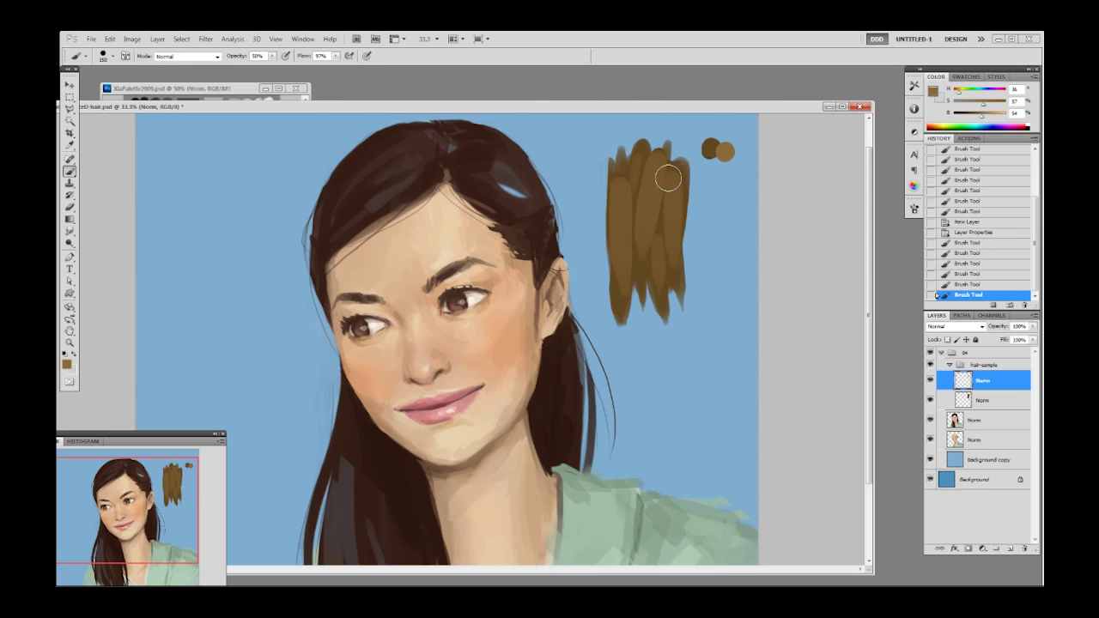
Step: Sample the blended mid-brown from the left strand and paint it down the swatch at 100% opacity
{"action": "left_click", "coordinate": [619, 174], "text": "alt"}
{"action": "key", "text": "0"}
{"action": "mouse_move", "coordinate": [621, 165]}
{"action": "left_mouse_down"}
{"action": "mouse_move", "coordinate": [618, 213]}
{"action": "mouse_move", "coordinate": [621, 173]}
{"action": "mouse_move", "coordinate": [632, 194]}
{"action": "mouse_move", "coordinate": [657, 158]}
{"action": "mouse_move", "coordinate": [642, 280]}
{"action": "left_mouse_up"}
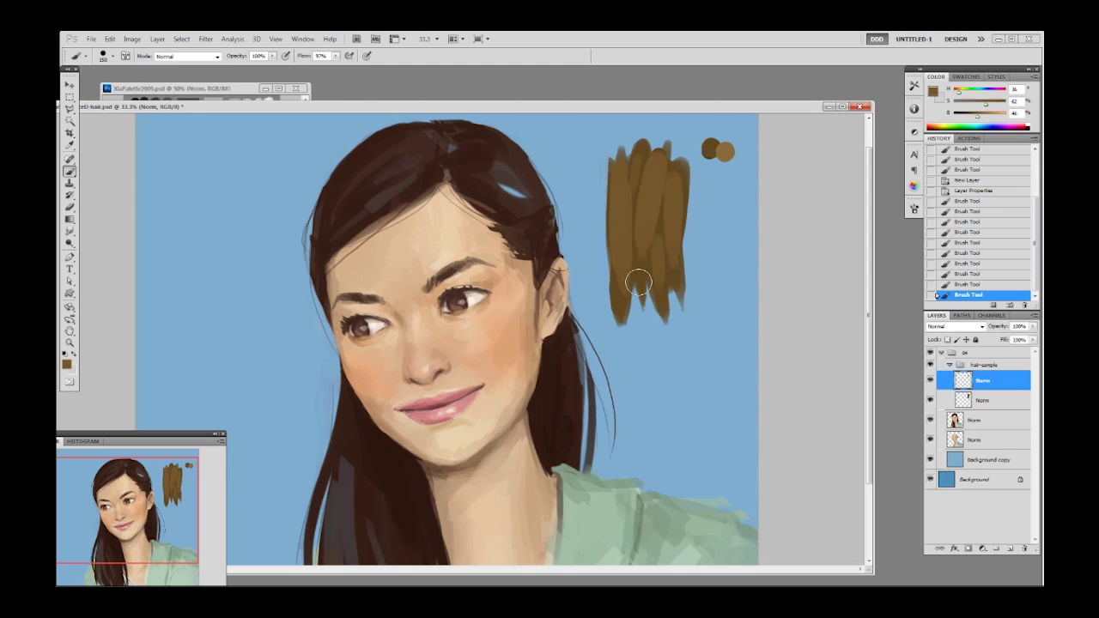
Step: Add another new layer and mix a paler brown of H 36, S 48, B 64 from the lighter colour dab
{"action": "key", "text": "ctrl+alt+shift+n"}
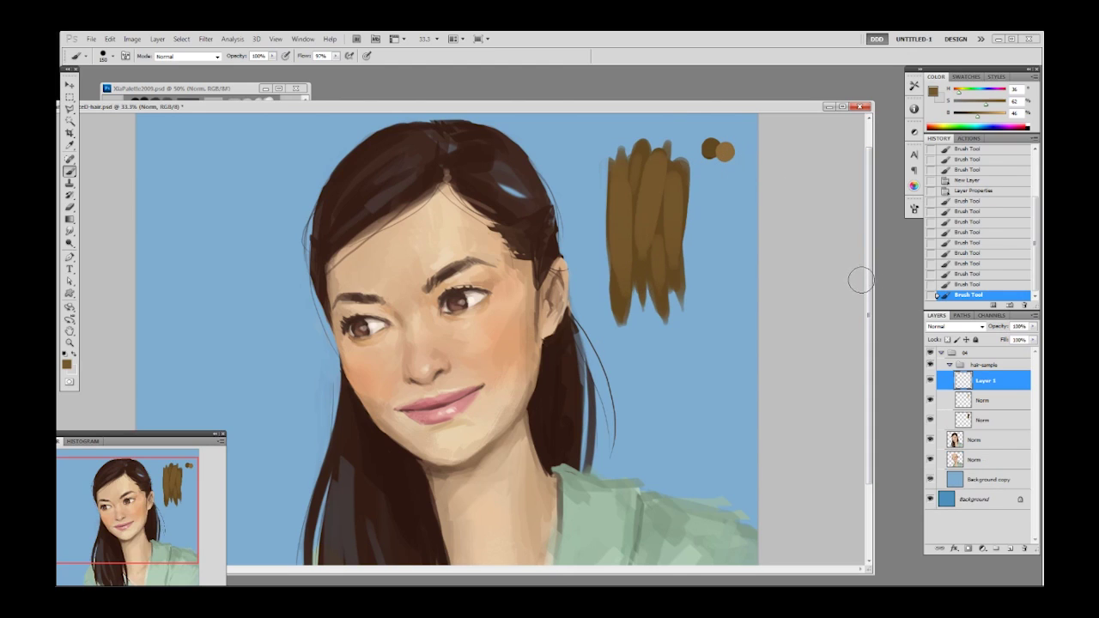
{"action": "left_click", "coordinate": [731, 152], "text": "alt"}
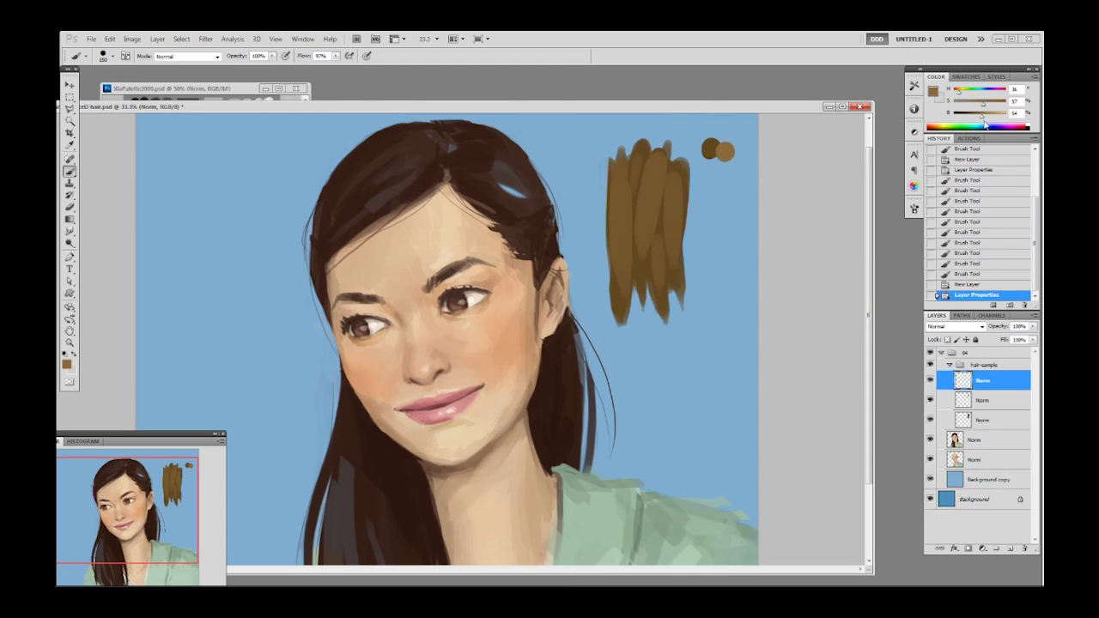
{"action": "left_click_drag", "start_coordinate": [985, 121], "coordinate": [987, 120]}
Step: Paint paler-brown highlights along the centre and right strands of the swatch at 50% opacity, undoing the first attempts
{"action": "left_click_drag", "start_coordinate": [654, 174], "coordinate": [644, 225]}
{"action": "key", "text": "ctrl+z"}
{"action": "key", "text": "5"}
{"action": "left_click_drag", "start_coordinate": [655, 169], "coordinate": [644, 254]}
{"action": "key", "text": "ctrl+z"}
{"action": "key", "text": "ctrl+z"}
{"action": "mouse_move", "coordinate": [649, 205]}
{"action": "left_mouse_down"}
{"action": "mouse_move", "coordinate": [643, 245]}
{"action": "mouse_move", "coordinate": [623, 224]}
{"action": "mouse_move", "coordinate": [622, 260]}
{"action": "left_mouse_up"}
{"action": "left_click_drag", "start_coordinate": [633, 170], "coordinate": [642, 239]}
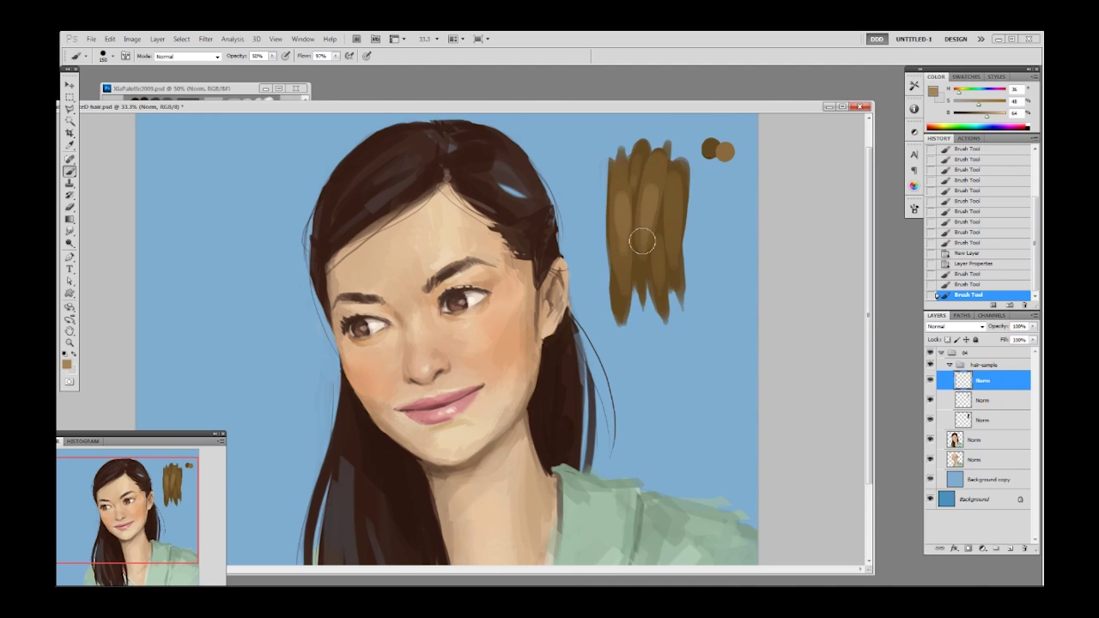
{"action": "left_click_drag", "start_coordinate": [668, 183], "coordinate": [658, 266]}
{"action": "left_click_drag", "start_coordinate": [661, 213], "coordinate": [659, 280]}
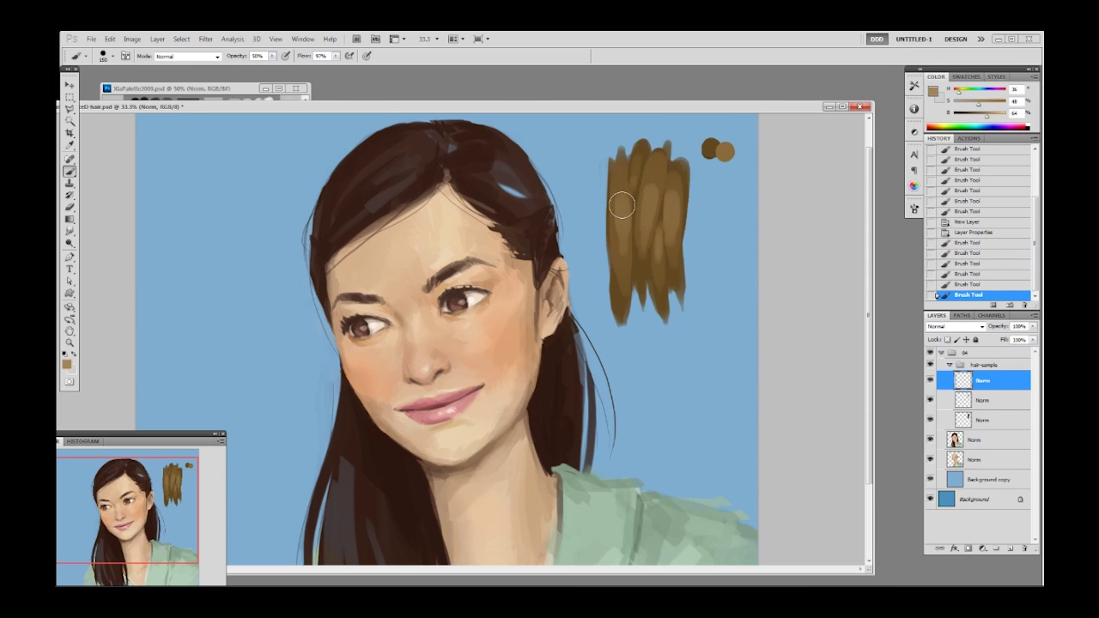
Step: Add a paler highlight to the swatch's left strand and extend the strokes through the centre strands
{"action": "left_click_drag", "start_coordinate": [620, 196], "coordinate": [622, 271]}
{"action": "key", "text": "ctrl+z"}
{"action": "left_click_drag", "start_coordinate": [619, 197], "coordinate": [626, 271]}
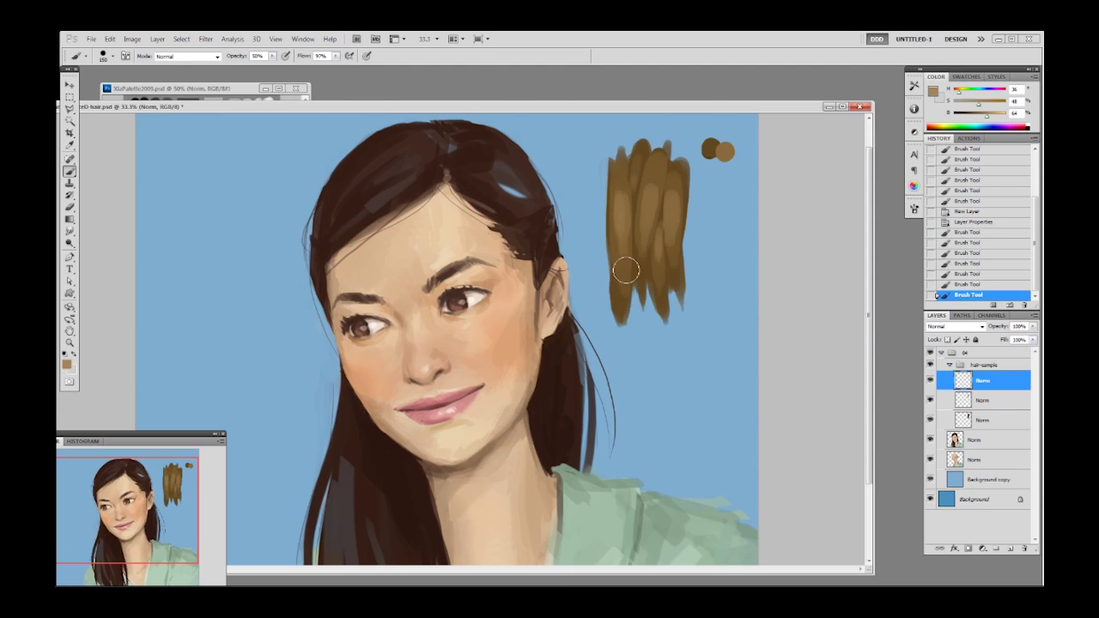
{"action": "mouse_move", "coordinate": [621, 182]}
{"action": "left_mouse_down"}
{"action": "mouse_move", "coordinate": [629, 287]}
{"action": "mouse_move", "coordinate": [636, 215]}
{"action": "left_mouse_up"}
{"action": "mouse_move", "coordinate": [653, 171]}
{"action": "left_mouse_down"}
{"action": "mouse_move", "coordinate": [637, 224]}
{"action": "mouse_move", "coordinate": [639, 310]}
{"action": "left_mouse_up"}
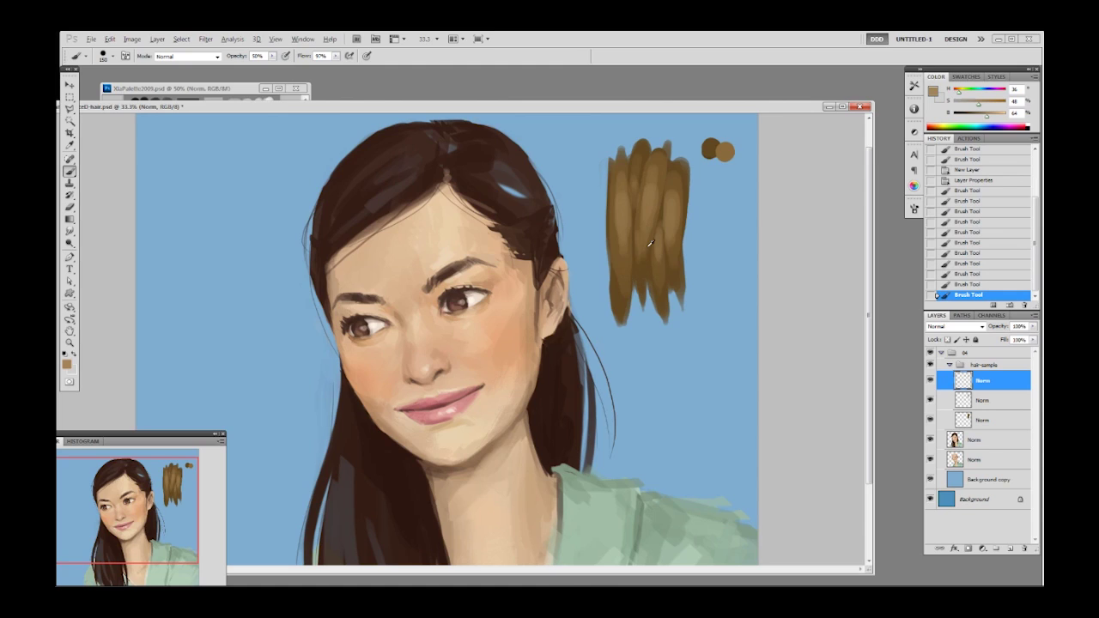
Step: Mix a light tan of H 36, S 46, B 66 from the sampled highlight and dab it as the third palette dot
{"action": "left_click", "coordinate": [649, 215], "text": "alt"}
{"action": "left_click", "coordinate": [658, 192], "text": "alt"}
{"action": "left_click_drag", "start_coordinate": [983, 116], "coordinate": [986, 116]}
{"action": "key", "text": "0"}
{"action": "key", "text": "["}
{"action": "key", "text": "["}
{"action": "key", "text": "["}
{"action": "key", "text": "["}
{"action": "key", "text": "["}
{"action": "left_click", "coordinate": [742, 149]}
{"action": "mouse_move", "coordinate": [987, 115]}
{"action": "left_mouse_down"}
{"action": "mouse_move", "coordinate": [976, 118]}
{"action": "mouse_move", "coordinate": [988, 116]}
{"action": "left_mouse_up"}
{"action": "left_click_drag", "start_coordinate": [744, 153], "coordinate": [753, 150]}
{"action": "key", "text": "ctrl+z"}
{"action": "left_click_drag", "start_coordinate": [985, 116], "coordinate": [977, 105]}
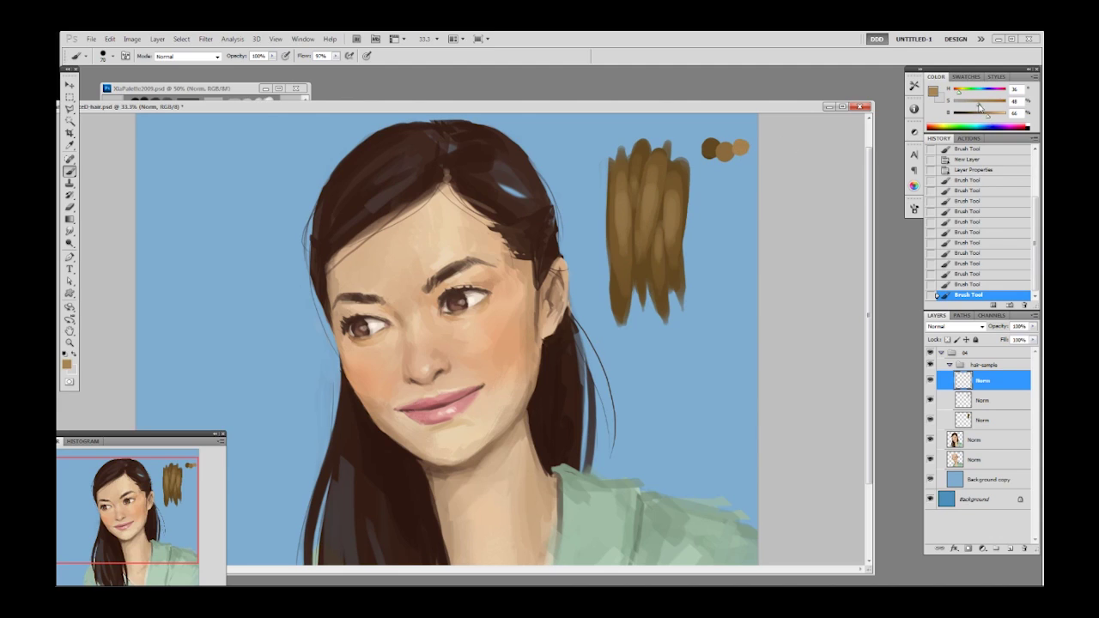
{"action": "left_click", "coordinate": [742, 150]}
Step: Brush the light tan onto the central strand with a larger brush at 50% opacity, and compare before and after
{"action": "key", "text": "5"}
{"action": "key", "text": "bracketright"}
{"action": "key", "text": "bracketright"}
{"action": "key", "text": "bracketright"}
{"action": "key", "text": "bracketright"}
{"action": "left_click_drag", "start_coordinate": [645, 253], "coordinate": [644, 266]}
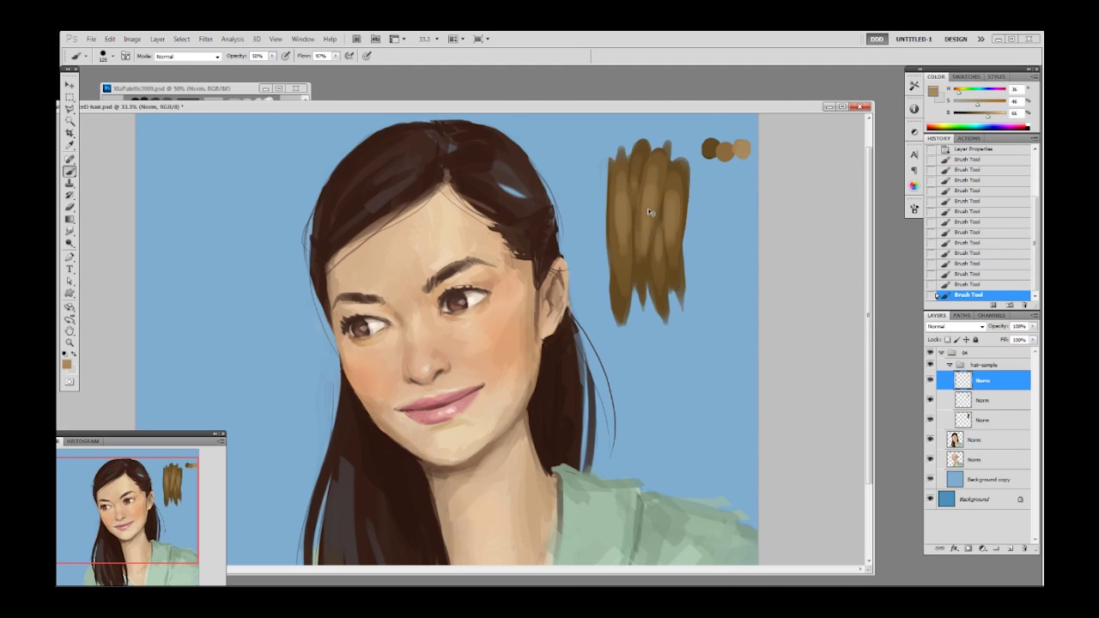
{"action": "key", "text": "ctrl+z"}
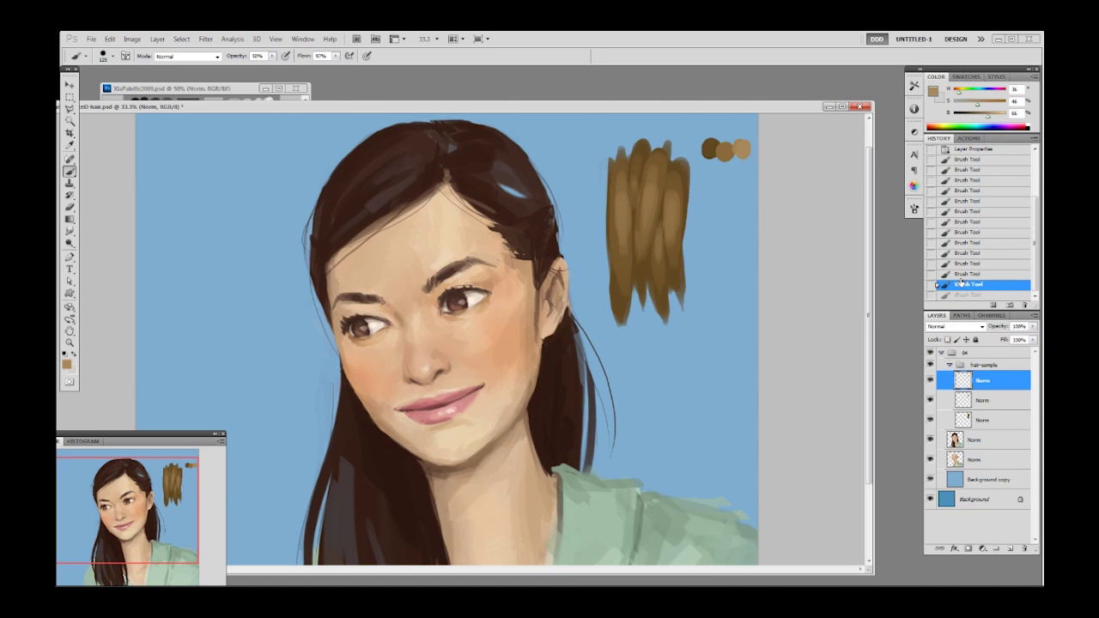
{"action": "key", "text": "ctrl+z"}
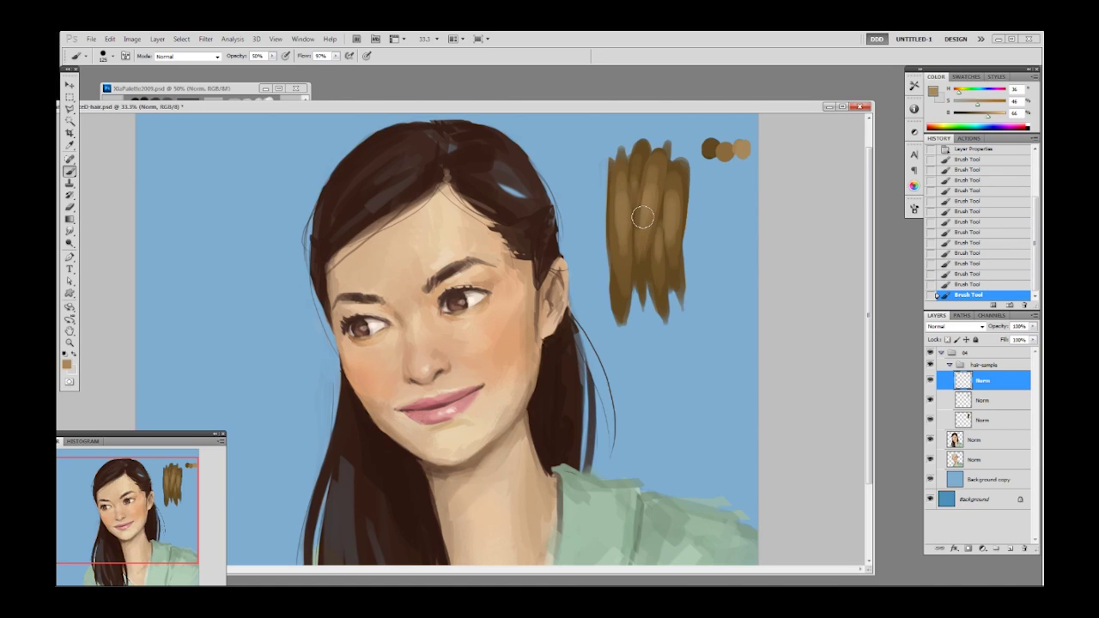
Step: Add a new layer and blend the central strand with sampled browns, undoing the first trial strokes
{"action": "key", "text": "ctrl+shift+alt+n"}
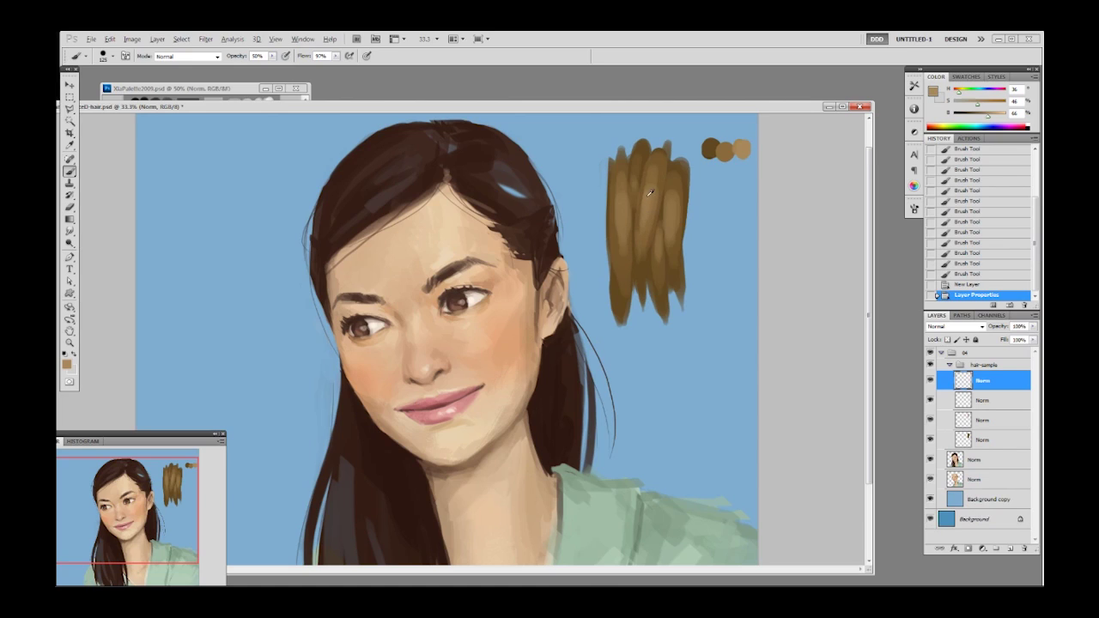
{"action": "left_click", "coordinate": [650, 201], "text": "alt"}
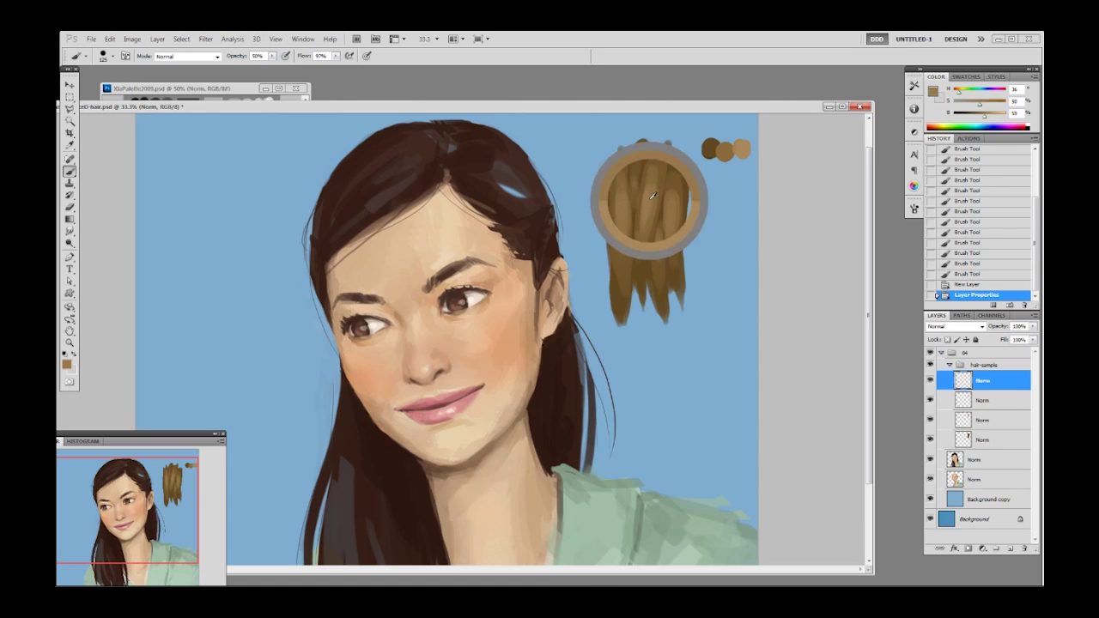
{"action": "mouse_move", "coordinate": [653, 189]}
{"action": "left_mouse_down"}
{"action": "mouse_move", "coordinate": [643, 294]}
{"action": "mouse_move", "coordinate": [648, 213]}
{"action": "left_mouse_up"}
{"action": "left_click", "coordinate": [639, 275], "text": "alt"}
{"action": "key", "text": "ctrl+z"}
{"action": "left_click_drag", "start_coordinate": [654, 174], "coordinate": [648, 225]}
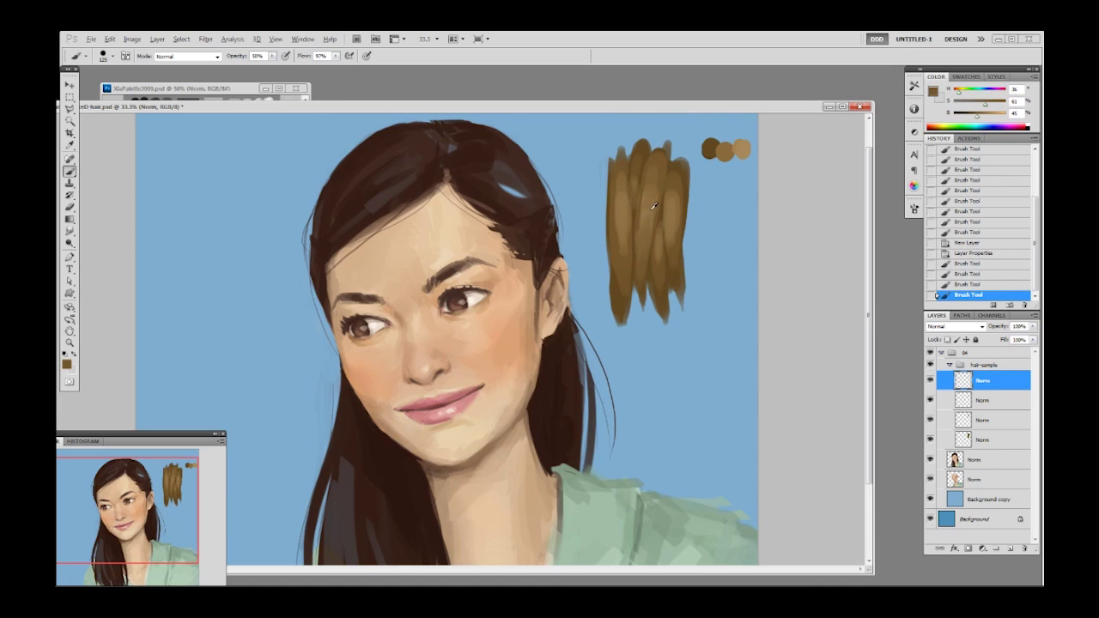
{"action": "key", "text": "ctrl+alt+z"}
{"action": "key", "text": "ctrl+alt+z"}
{"action": "left_click", "coordinate": [650, 218], "text": "alt"}
{"action": "left_click_drag", "start_coordinate": [649, 219], "coordinate": [619, 287]}
Step: Blend the left strand and the lower part of the swatch using browns sampled from the surrounding strokes
{"action": "left_click", "coordinate": [623, 223], "text": "alt"}
{"action": "left_click", "coordinate": [623, 287], "text": "alt"}
{"action": "left_click", "coordinate": [626, 217], "text": "alt"}
{"action": "mouse_move", "coordinate": [621, 224]}
{"action": "left_mouse_down"}
{"action": "mouse_move", "coordinate": [627, 269]}
{"action": "mouse_move", "coordinate": [657, 278]}
{"action": "mouse_move", "coordinate": [667, 332]}
{"action": "mouse_move", "coordinate": [661, 278]}
{"action": "mouse_move", "coordinate": [676, 287]}
{"action": "left_mouse_up"}
{"action": "left_click", "coordinate": [662, 277], "text": "alt"}
{"action": "left_click", "coordinate": [662, 284], "text": "alt"}
{"action": "left_click", "coordinate": [656, 310], "text": "alt"}
Step: Blend the right strand and the tops of the central strands with browns sampled from the swatch
{"action": "left_click", "coordinate": [669, 227], "text": "alt"}
{"action": "key", "text": "ctrl+z"}
{"action": "mouse_move", "coordinate": [671, 233]}
{"action": "left_mouse_down"}
{"action": "mouse_move", "coordinate": [678, 295]}
{"action": "mouse_move", "coordinate": [675, 252]}
{"action": "left_mouse_up"}
{"action": "left_click", "coordinate": [679, 284], "text": "alt"}
{"action": "left_click", "coordinate": [651, 193], "text": "alt"}
{"action": "left_click_drag", "start_coordinate": [653, 190], "coordinate": [664, 140]}
{"action": "left_click", "coordinate": [645, 159], "text": "alt"}
{"action": "left_click_drag", "start_coordinate": [635, 194], "coordinate": [645, 158]}
Step: Blend the tops of the central strands with browns sampled from the swatch, using a smaller brush and undoing one trial stroke
{"action": "left_click", "coordinate": [647, 206], "text": "alt"}
{"action": "key", "text": "bracketleft"}
{"action": "key", "text": "bracketleft"}
{"action": "key", "text": "bracketleft"}
{"action": "mouse_move", "coordinate": [635, 195]}
{"action": "left_mouse_down"}
{"action": "mouse_move", "coordinate": [635, 211]}
{"action": "mouse_move", "coordinate": [640, 148]}
{"action": "left_mouse_up"}
{"action": "key", "text": "ctrl+z"}
{"action": "left_click", "coordinate": [646, 164], "text": "alt"}
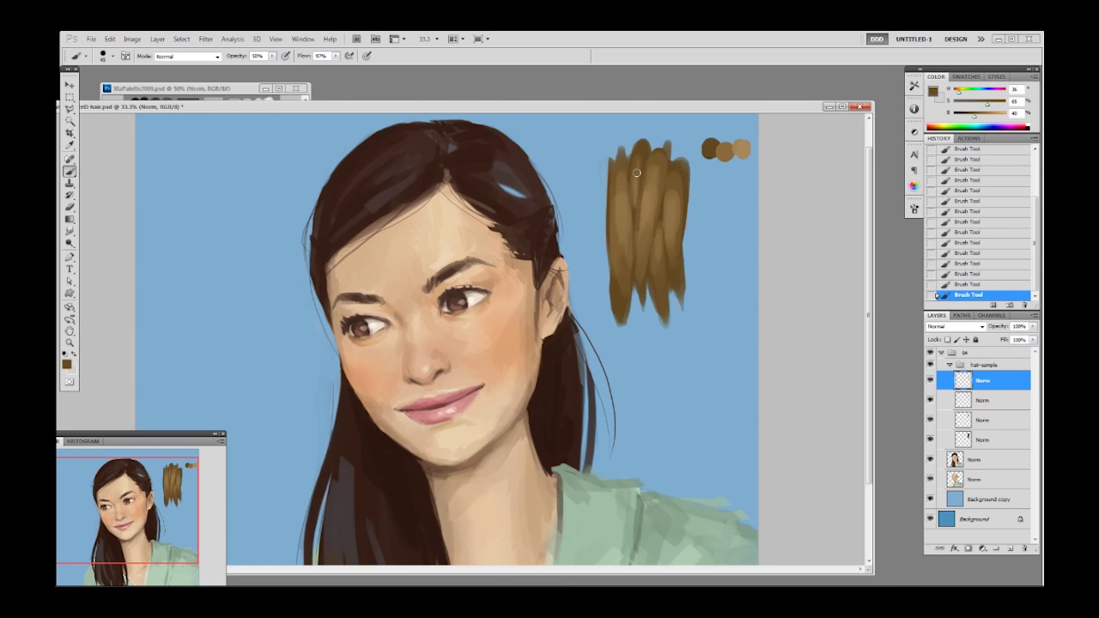
{"action": "left_click", "coordinate": [638, 213], "text": "alt"}
{"action": "left_click", "coordinate": [638, 186], "text": "alt"}
{"action": "left_click", "coordinate": [640, 182], "text": "alt"}
{"action": "left_click", "coordinate": [660, 167], "text": "alt"}
Step: Blend the upper central strand and the lower right strand with a larger brush at 50% opacity and sampled browns
{"action": "key", "text": "5"}
{"action": "key", "text": "bracketright"}
{"action": "key", "text": "bracketright"}
{"action": "left_click_drag", "start_coordinate": [655, 174], "coordinate": [651, 199]}
{"action": "left_click", "coordinate": [619, 222], "text": "alt"}
{"action": "left_click", "coordinate": [673, 227], "text": "alt"}
{"action": "left_click_drag", "start_coordinate": [672, 257], "coordinate": [660, 315]}
Step: Extend the central strand downward with sampled browns, refining its lower part with a smaller brush
{"action": "left_click", "coordinate": [659, 238], "text": "alt"}
{"action": "left_click", "coordinate": [650, 218], "text": "alt"}
{"action": "left_click_drag", "start_coordinate": [650, 218], "coordinate": [644, 284]}
{"action": "key", "text": "bracketleft"}
{"action": "key", "text": "bracketleft"}
{"action": "key", "text": "bracketleft"}
{"action": "left_click_drag", "start_coordinate": [649, 219], "coordinate": [634, 278]}
{"action": "left_click", "coordinate": [638, 264], "text": "alt"}
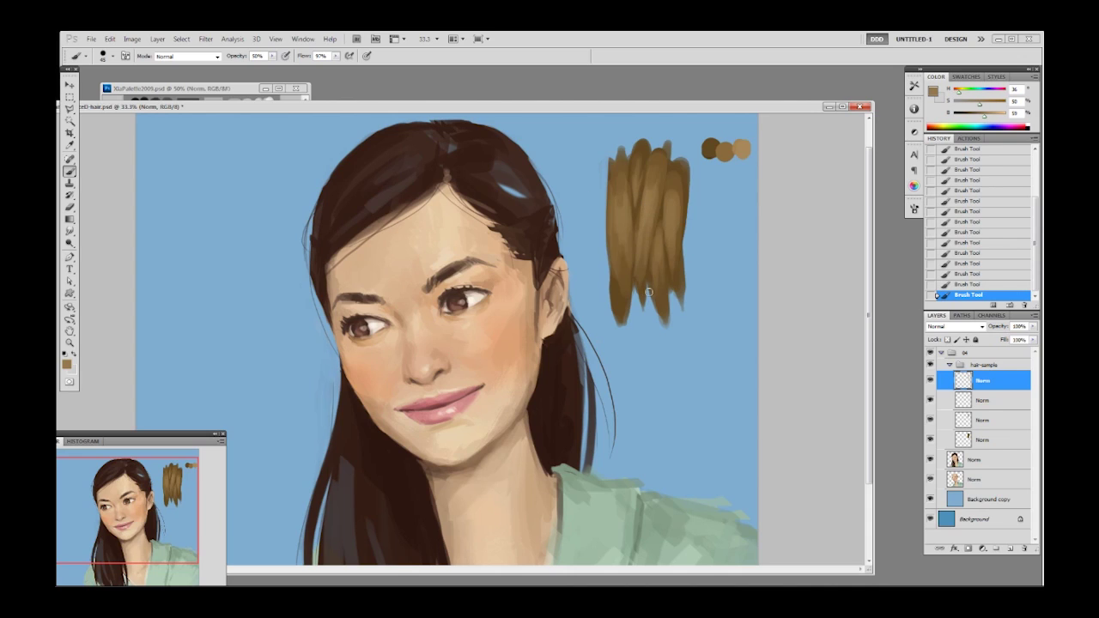
Step: Refine the transitions across the left, right and central strands with browns sampled from each area
{"action": "left_click", "coordinate": [620, 228], "text": "alt"}
{"action": "left_click", "coordinate": [678, 222], "text": "alt"}
{"action": "left_click", "coordinate": [668, 208], "text": "alt"}
{"action": "left_click", "coordinate": [678, 220], "text": "alt"}
{"action": "left_click", "coordinate": [646, 210], "text": "alt"}
{"action": "left_click", "coordinate": [655, 203], "text": "alt"}
{"action": "left_click", "coordinate": [624, 286], "text": "alt"}
Step: Add a new layer, try a broad stroke across the lower swatch with a larger brush at 30% opacity, and undo it
{"action": "key", "text": "ctrl+shift+alt+n"}
{"action": "key", "text": "bracketright"}
{"action": "key", "text": "bracketright"}
{"action": "key", "text": "bracketright"}
{"action": "key", "text": "bracketright"}
{"action": "key", "text": "bracketright"}
{"action": "key", "text": "3"}
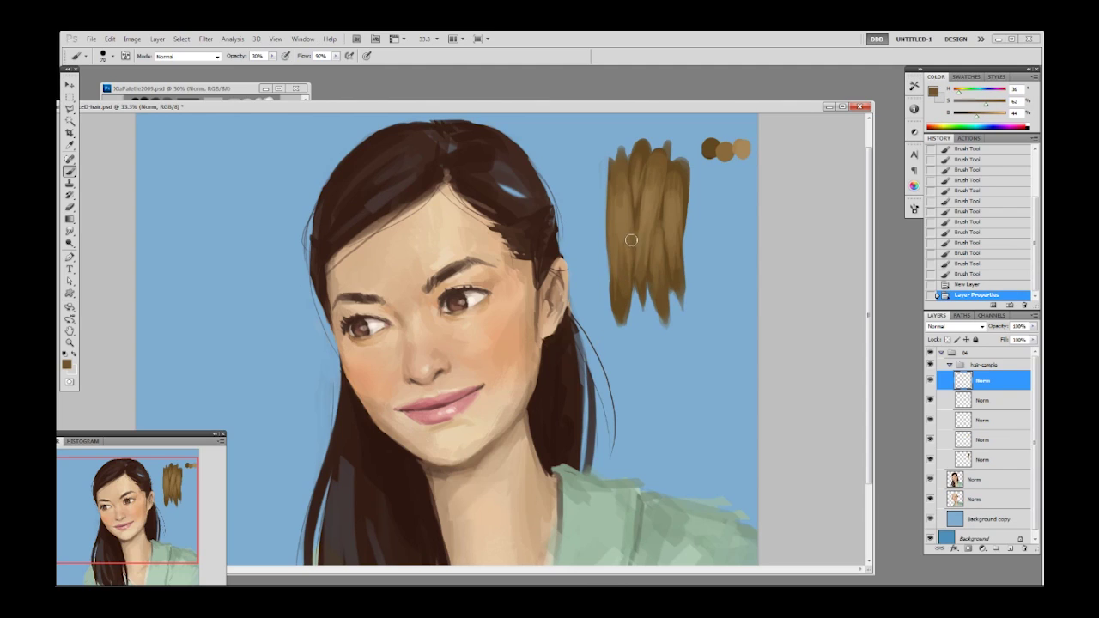
{"action": "left_click", "coordinate": [622, 271], "text": "alt"}
{"action": "mouse_move", "coordinate": [623, 260]}
{"action": "left_mouse_down"}
{"action": "mouse_move", "coordinate": [621, 313]}
{"action": "mouse_move", "coordinate": [627, 281]}
{"action": "mouse_move", "coordinate": [625, 300]}
{"action": "mouse_move", "coordinate": [644, 275]}
{"action": "mouse_move", "coordinate": [664, 296]}
{"action": "left_mouse_up"}
{"action": "key", "text": "ctrl+z"}
Step: Softly blend the lower right and middle-left strands with a smaller brush at 30% opacity
{"action": "key", "text": "bracketleft"}
{"action": "key", "text": "bracketleft"}
{"action": "key", "text": "bracketleft"}
{"action": "mouse_move", "coordinate": [664, 250]}
{"action": "left_mouse_down"}
{"action": "mouse_move", "coordinate": [669, 317]}
{"action": "mouse_move", "coordinate": [654, 258]}
{"action": "mouse_move", "coordinate": [663, 309]}
{"action": "mouse_move", "coordinate": [678, 268]}
{"action": "mouse_move", "coordinate": [678, 309]}
{"action": "mouse_move", "coordinate": [674, 243]}
{"action": "mouse_move", "coordinate": [681, 304]}
{"action": "mouse_move", "coordinate": [677, 247]}
{"action": "mouse_move", "coordinate": [673, 273]}
{"action": "left_mouse_up"}
{"action": "left_click_drag", "start_coordinate": [673, 236], "coordinate": [671, 266]}
{"action": "mouse_move", "coordinate": [645, 213]}
{"action": "left_mouse_down"}
{"action": "mouse_move", "coordinate": [641, 239]}
{"action": "mouse_move", "coordinate": [613, 257]}
{"action": "left_mouse_up"}
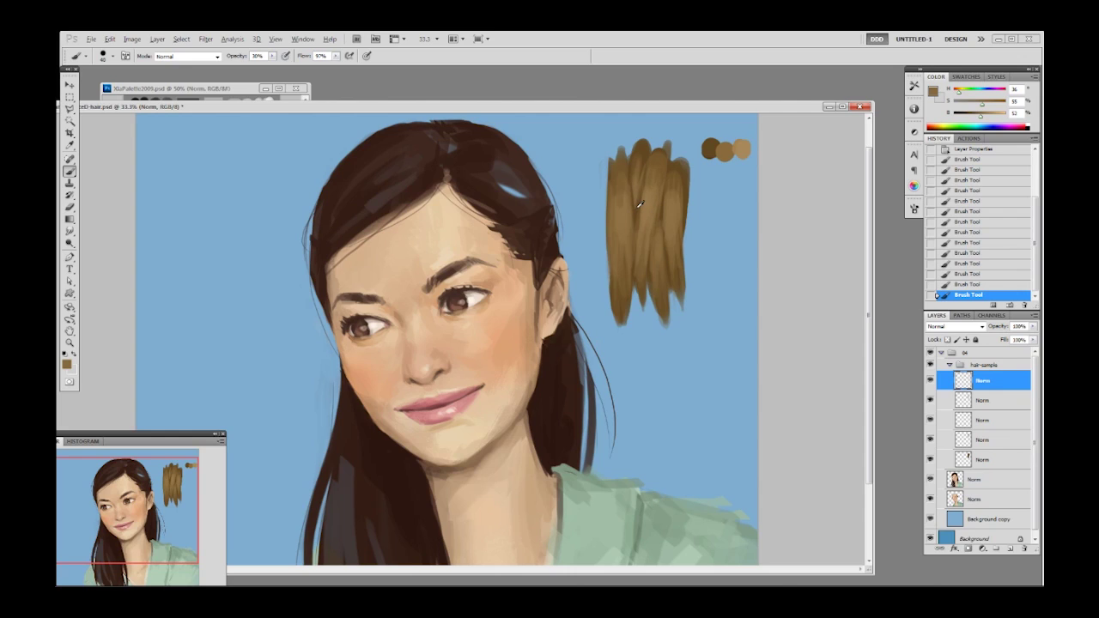
Step: Smooth the upper central, left and right strands with sampled browns, raising the brush opacity to 50%
{"action": "left_click", "coordinate": [658, 196], "text": "alt"}
{"action": "mouse_move", "coordinate": [656, 196]}
{"action": "left_mouse_down"}
{"action": "mouse_move", "coordinate": [656, 163]}
{"action": "mouse_move", "coordinate": [643, 165]}
{"action": "left_mouse_up"}
{"action": "left_click", "coordinate": [643, 163], "text": "alt"}
{"action": "left_click", "coordinate": [624, 220], "text": "alt"}
{"action": "left_click", "coordinate": [615, 185], "text": "alt"}
{"action": "key", "text": "5"}
{"action": "left_click", "coordinate": [676, 160], "text": "alt"}
{"action": "left_click", "coordinate": [671, 186], "text": "alt"}
{"action": "left_click", "coordinate": [679, 199], "text": "alt"}
{"action": "left_click", "coordinate": [646, 212], "text": "alt"}
Step: Add a new layer, mix a lighter tan with 40% saturation and 65% brightness, and paint thin highlights down the central strand
{"action": "key", "text": "F2"}
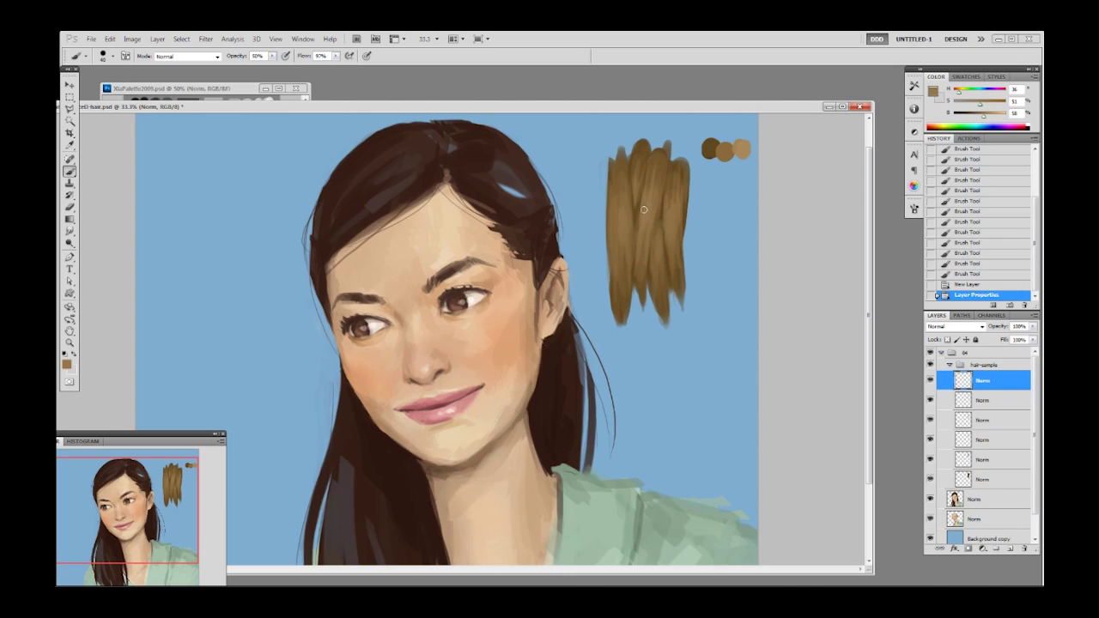
{"action": "left_click", "coordinate": [652, 206], "text": "alt"}
{"action": "left_click_drag", "start_coordinate": [990, 118], "coordinate": [975, 105]}
{"action": "left_click_drag", "start_coordinate": [646, 176], "coordinate": [636, 242]}
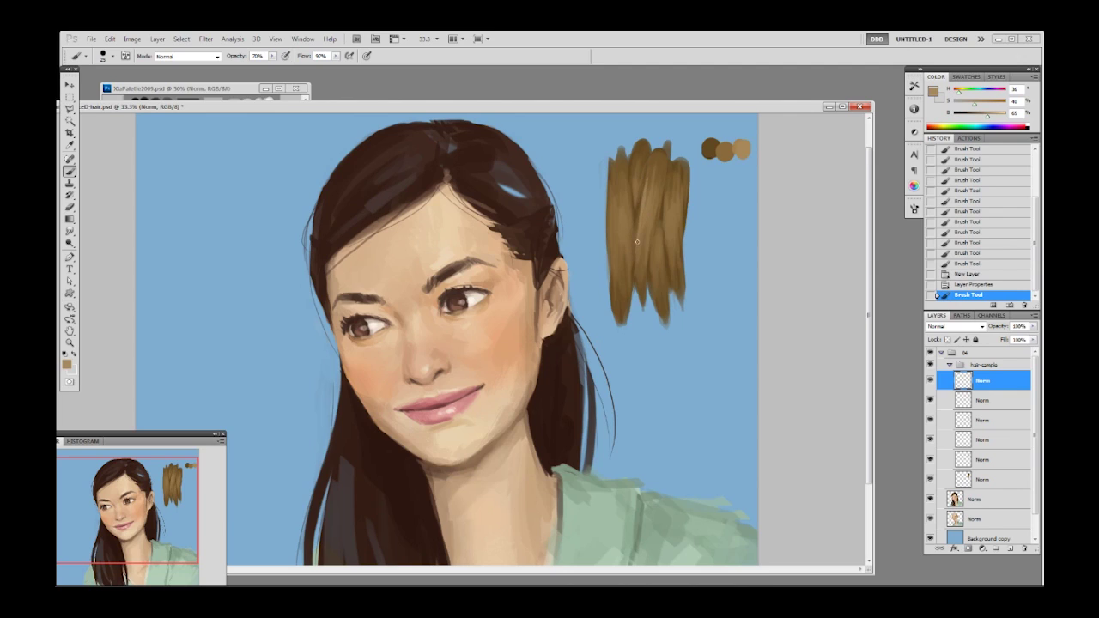
{"action": "left_click_drag", "start_coordinate": [646, 200], "coordinate": [639, 239]}
{"action": "mouse_move", "coordinate": [647, 179]}
{"action": "left_mouse_down"}
{"action": "mouse_move", "coordinate": [639, 234]}
{"action": "mouse_move", "coordinate": [653, 221]}
{"action": "mouse_move", "coordinate": [649, 243]}
{"action": "left_mouse_up"}
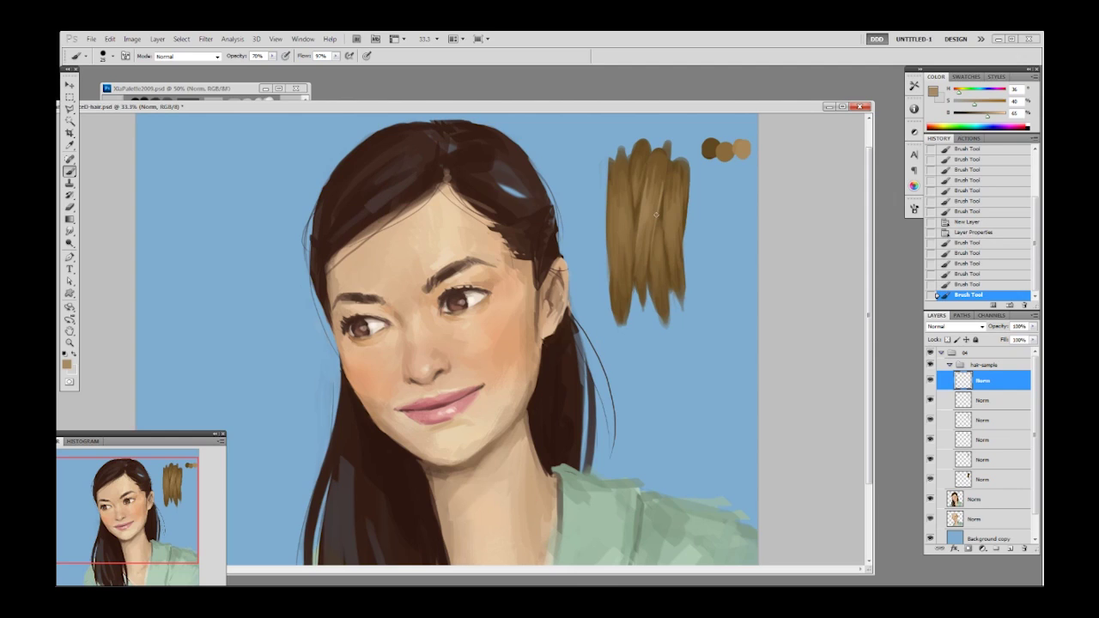
Step: Undo the last thin highlight and brush broad tan highlights over the left and central strands at 50% opacity
{"action": "left_click_drag", "start_coordinate": [653, 212], "coordinate": [650, 239]}
{"action": "key", "text": "ctrl+z"}
{"action": "left_click_drag", "start_coordinate": [627, 200], "coordinate": [629, 220]}
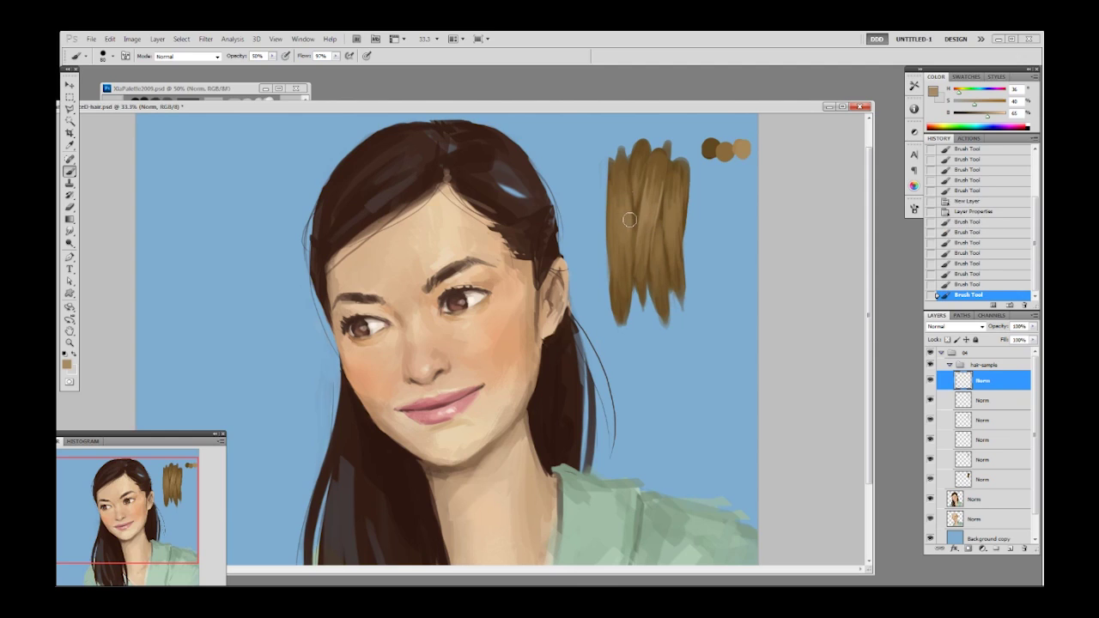
{"action": "left_click_drag", "start_coordinate": [628, 182], "coordinate": [621, 235]}
{"action": "left_click_drag", "start_coordinate": [610, 187], "coordinate": [616, 274]}
{"action": "left_click_drag", "start_coordinate": [620, 219], "coordinate": [621, 233]}
{"action": "left_click_drag", "start_coordinate": [620, 211], "coordinate": [626, 256]}
{"action": "left_click_drag", "start_coordinate": [634, 186], "coordinate": [634, 236]}
{"action": "mouse_move", "coordinate": [634, 196]}
{"action": "left_mouse_down"}
{"action": "mouse_move", "coordinate": [633, 241]}
{"action": "mouse_move", "coordinate": [661, 254]}
{"action": "mouse_move", "coordinate": [661, 213]}
{"action": "mouse_move", "coordinate": [661, 252]}
{"action": "left_mouse_up"}
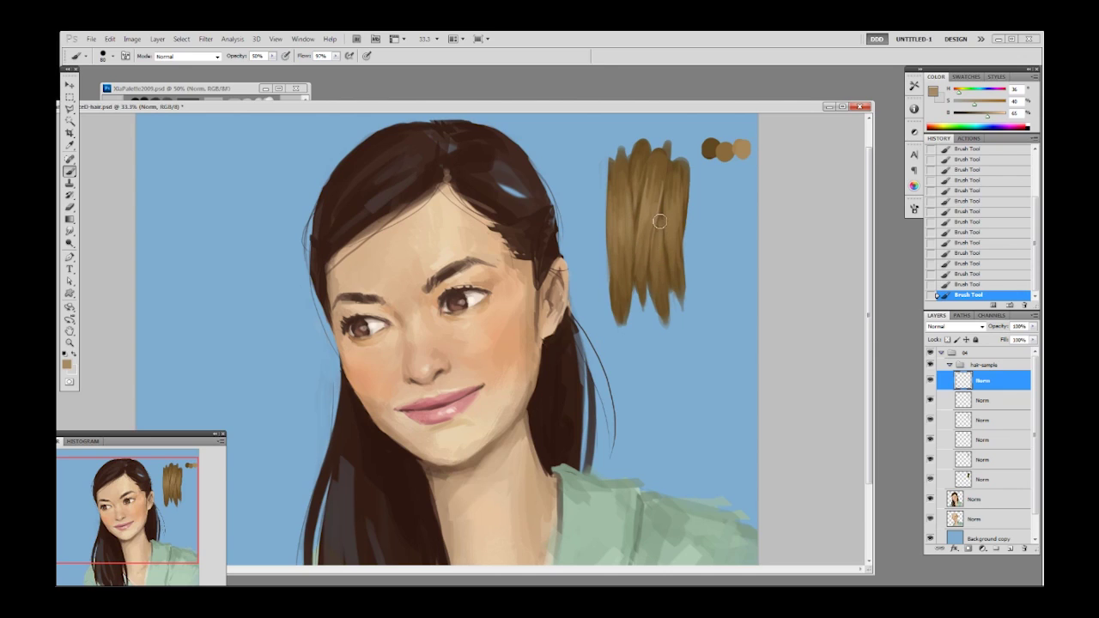
Step: Switch to the textured 80 px brush preset and add a new layer for hair texture
{"action": "key", "text": "bracketleft"}
{"action": "key", "text": "bracketleft"}
{"action": "key", "text": "bracketleft"}
{"action": "key", "text": "bracketleft"}
{"action": "right_click", "coordinate": [658, 223]}
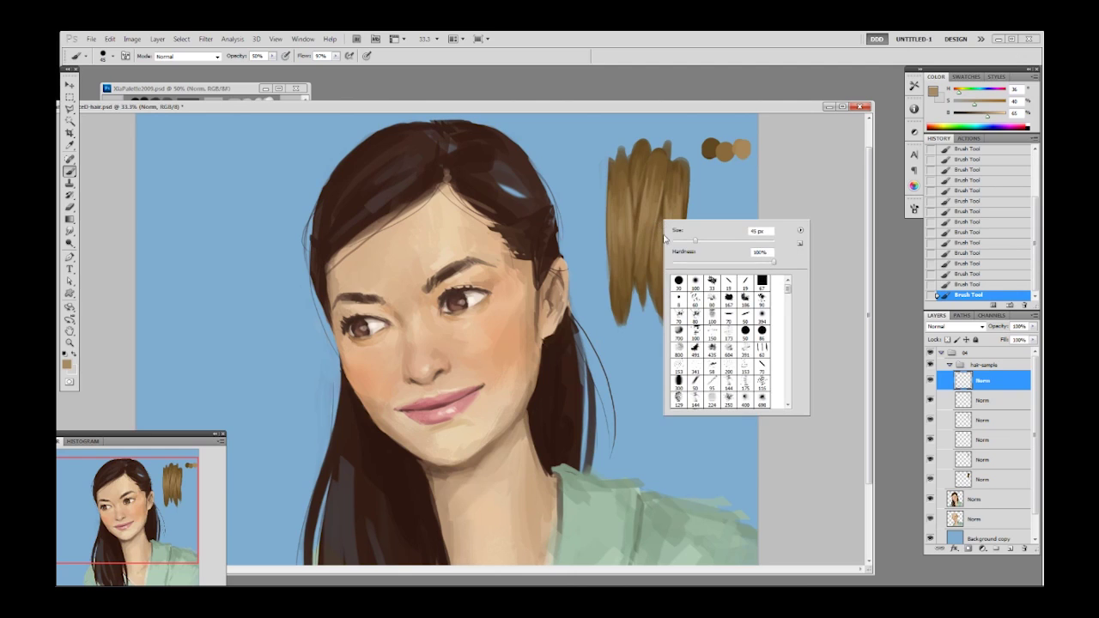
{"action": "double_click", "coordinate": [697, 315]}
{"action": "right_click", "coordinate": [682, 348]}
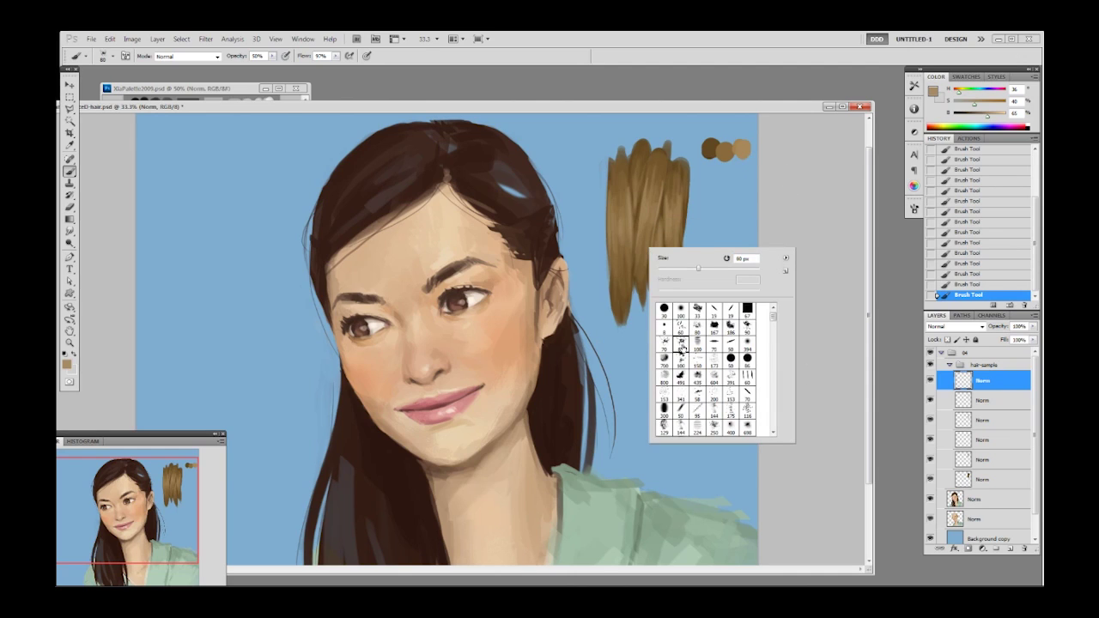
{"action": "left_click", "coordinate": [783, 207]}
{"action": "key", "text": "ctrl+alt+shift+n"}
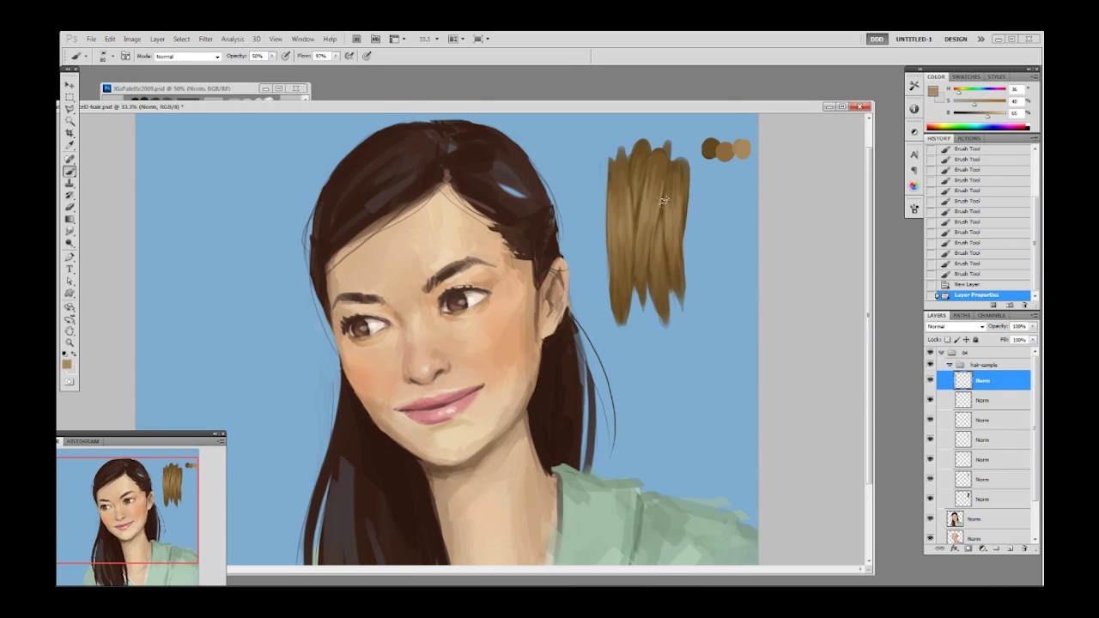
Step: Paint fine textured hair lines across the right, central and left strands with colours sampled from the swatch
{"action": "left_click", "coordinate": [662, 221], "text": "alt"}
{"action": "mouse_move", "coordinate": [662, 220]}
{"action": "left_mouse_down"}
{"action": "mouse_move", "coordinate": [678, 183]}
{"action": "mouse_move", "coordinate": [674, 156]}
{"action": "left_mouse_up"}
{"action": "left_click", "coordinate": [650, 211], "text": "alt"}
{"action": "left_click_drag", "start_coordinate": [653, 209], "coordinate": [653, 180]}
{"action": "left_click", "coordinate": [643, 202], "text": "alt"}
{"action": "left_click", "coordinate": [626, 218], "text": "alt"}
{"action": "mouse_move", "coordinate": [625, 219]}
{"action": "left_mouse_down"}
{"action": "mouse_move", "coordinate": [621, 250]}
{"action": "mouse_move", "coordinate": [627, 230]}
{"action": "mouse_move", "coordinate": [640, 268]}
{"action": "mouse_move", "coordinate": [658, 249]}
{"action": "left_mouse_up"}
{"action": "left_click", "coordinate": [622, 225], "text": "alt"}
{"action": "left_click", "coordinate": [659, 253], "text": "alt"}
{"action": "mouse_move", "coordinate": [656, 294]}
{"action": "left_mouse_down"}
{"action": "mouse_move", "coordinate": [662, 252]}
{"action": "mouse_move", "coordinate": [665, 290]}
{"action": "left_mouse_up"}
{"action": "left_click_drag", "start_coordinate": [677, 242], "coordinate": [675, 239]}
{"action": "left_click", "coordinate": [662, 206], "text": "alt"}
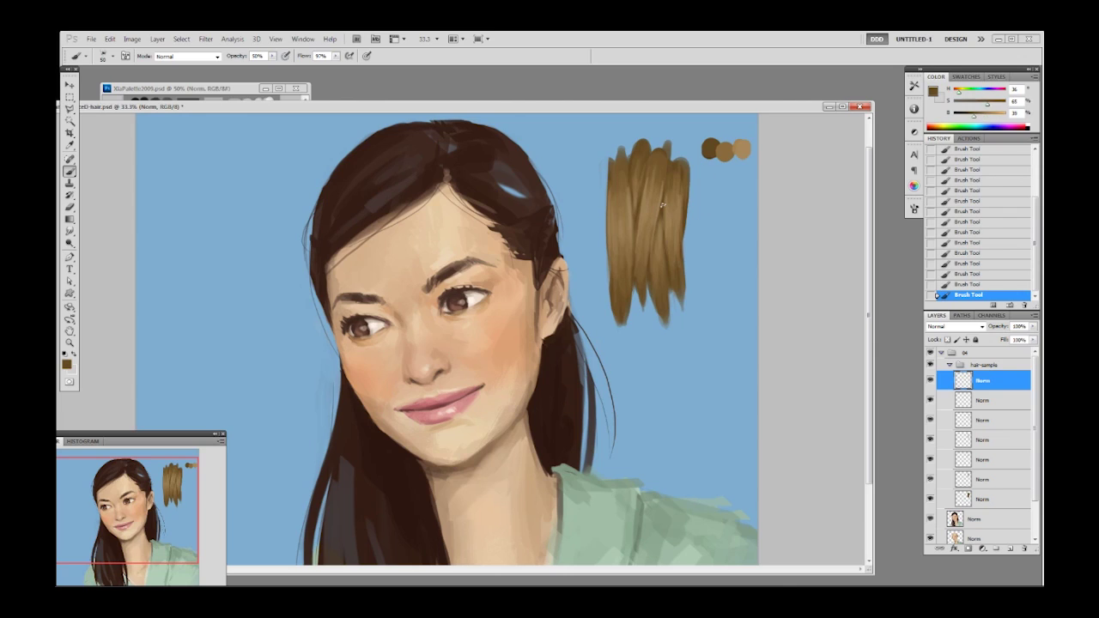
Step: Sharpen the dark gaps between the central strands and the left edge with sampled browns and the textured brush
{"action": "left_click", "coordinate": [662, 212], "text": "alt"}
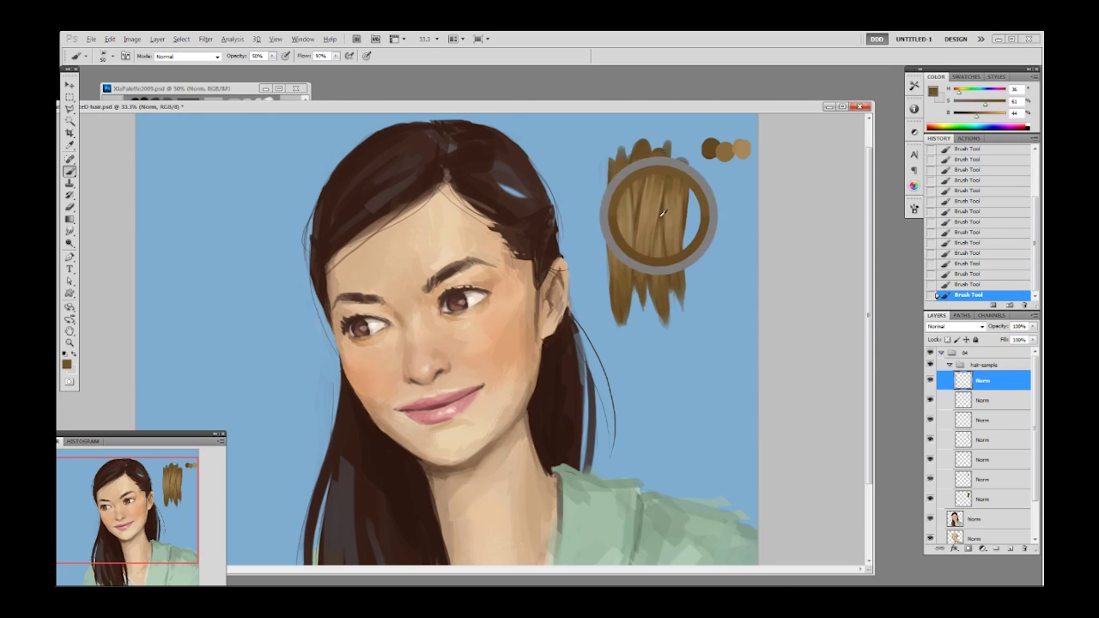
{"action": "left_click", "coordinate": [642, 213], "text": "alt"}
{"action": "left_click", "coordinate": [641, 188], "text": "alt"}
{"action": "left_click", "coordinate": [637, 212], "text": "alt"}
{"action": "left_click", "coordinate": [662, 206], "text": "alt"}
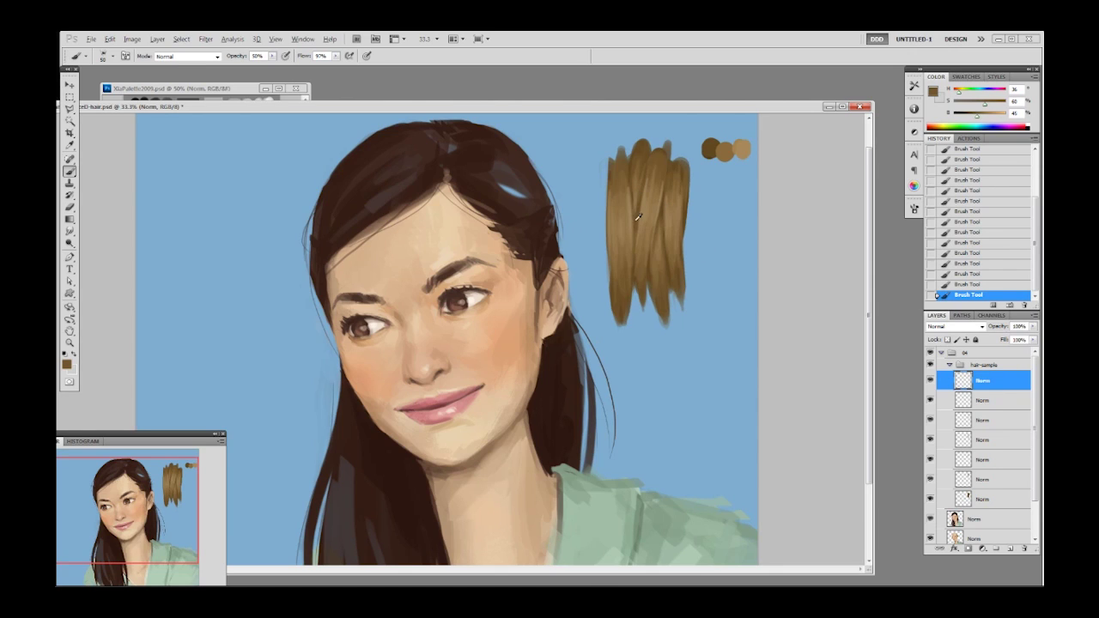
{"action": "left_click", "coordinate": [607, 225], "text": "alt"}
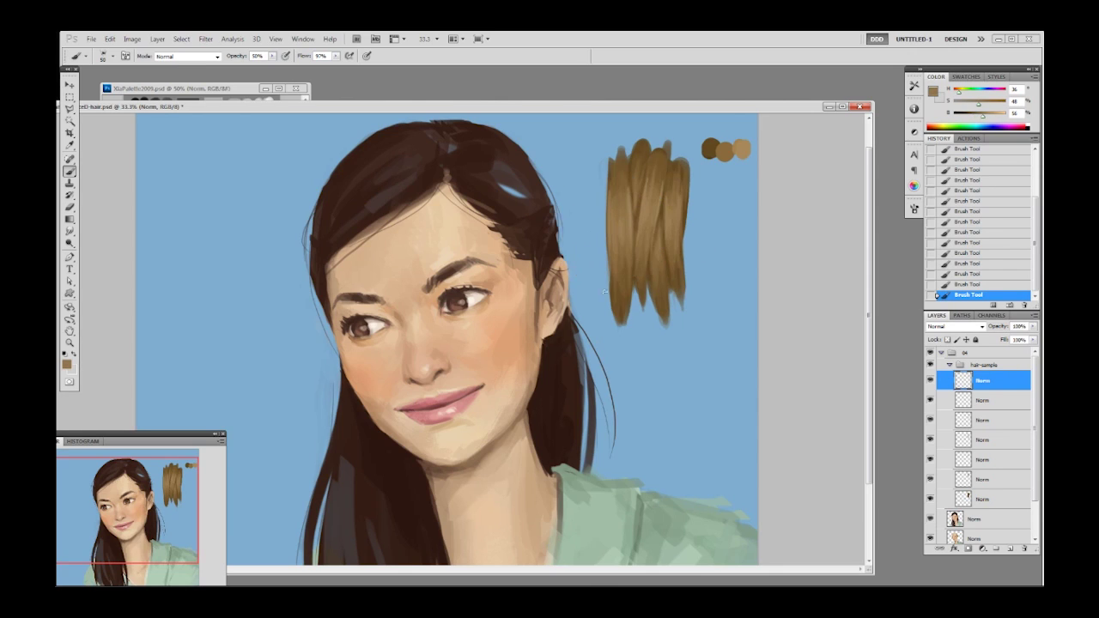
Step: Set the brush opacity to 100%, choose another brush preset, and paint streaks down the left strand with sampled browns
{"action": "key", "text": "0"}
{"action": "right_click", "coordinate": [614, 237]}
{"action": "left_click", "coordinate": [685, 302]}
{"action": "left_click", "coordinate": [787, 198]}
{"action": "left_click", "coordinate": [613, 232], "text": "alt"}
{"action": "left_click", "coordinate": [622, 255], "text": "alt"}
{"action": "left_click_drag", "start_coordinate": [623, 270], "coordinate": [620, 302]}
Step: Extend the lower ends of the strands into fine hair tips with browns sampled along the swatch
{"action": "left_click", "coordinate": [638, 241], "text": "alt"}
{"action": "left_click", "coordinate": [638, 219], "text": "alt"}
{"action": "left_click", "coordinate": [655, 251], "text": "alt"}
{"action": "left_click", "coordinate": [675, 251], "text": "alt"}
{"action": "left_click", "coordinate": [615, 309], "text": "alt"}
{"action": "left_click", "coordinate": [620, 307], "text": "alt"}
{"action": "left_click", "coordinate": [618, 308], "text": "alt"}
{"action": "left_click", "coordinate": [635, 295], "text": "alt"}
{"action": "left_click_drag", "start_coordinate": [637, 289], "coordinate": [637, 323]}
{"action": "left_click", "coordinate": [640, 266], "text": "alt"}
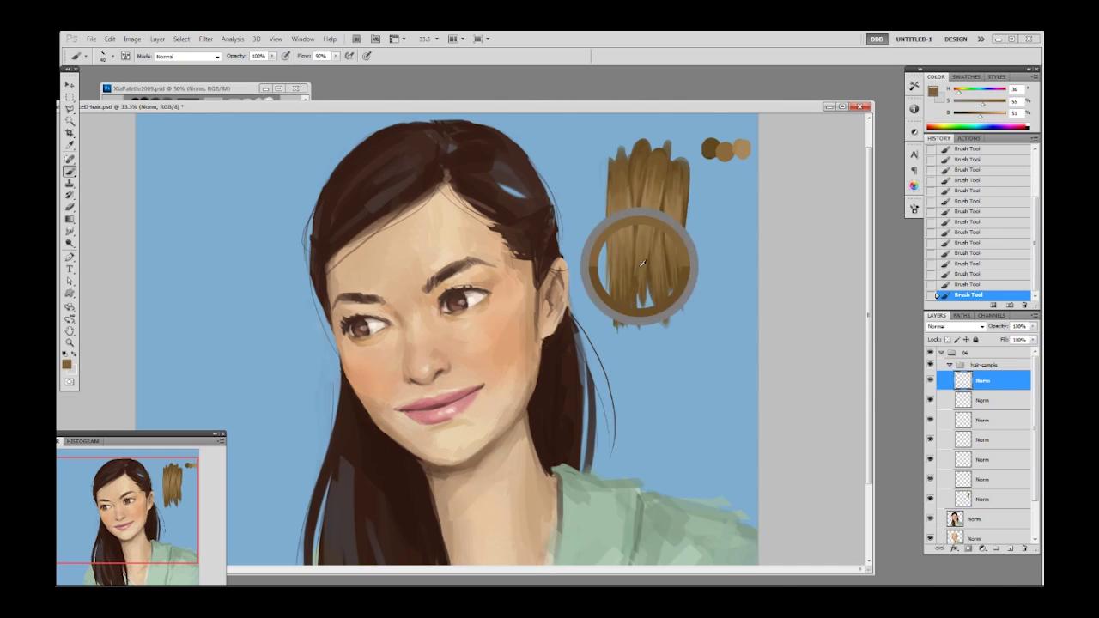
Step: Fill the gap between the lower strand tips and refine the lower swatch with sampled browns
{"action": "mouse_move", "coordinate": [636, 297]}
{"action": "left_mouse_down"}
{"action": "mouse_move", "coordinate": [637, 275]}
{"action": "mouse_move", "coordinate": [652, 324]}
{"action": "mouse_move", "coordinate": [640, 318]}
{"action": "left_mouse_up"}
{"action": "left_click", "coordinate": [650, 269], "text": "alt"}
{"action": "left_click", "coordinate": [644, 278], "text": "alt"}
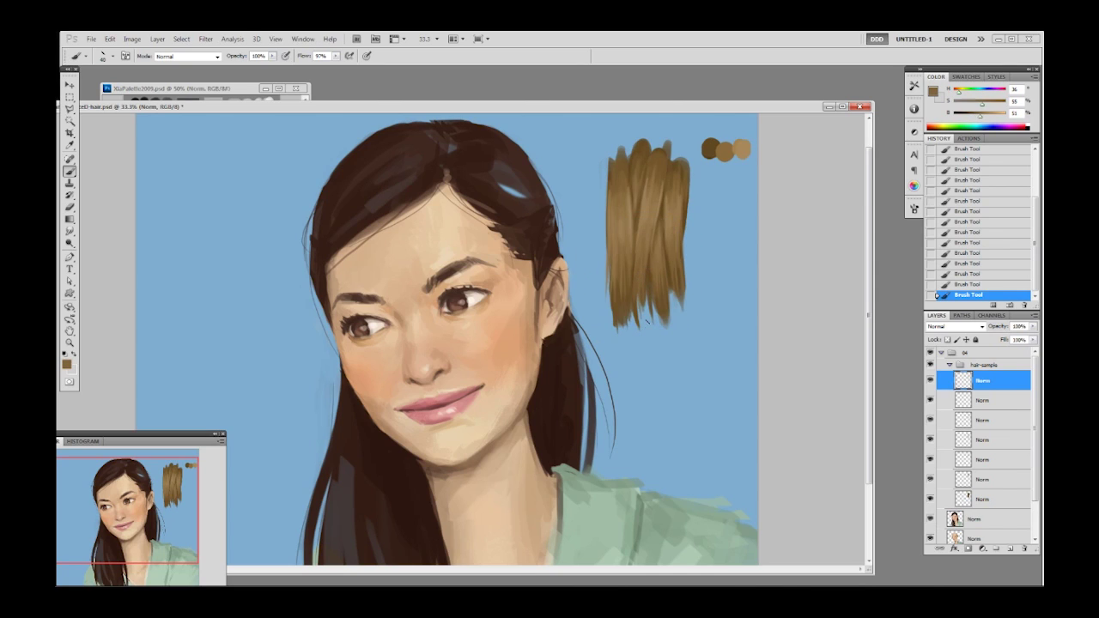
{"action": "left_click", "coordinate": [627, 257], "text": "alt"}
{"action": "left_click", "coordinate": [662, 254], "text": "alt"}
{"action": "left_click", "coordinate": [620, 259], "text": "alt"}
Step: Duplicate all seven swatch layers in the hair-sample group and merge the copies into one layer
{"action": "left_click", "coordinate": [991, 500], "text": "shift"}
{"action": "left_click_drag", "start_coordinate": [1003, 458], "coordinate": [1010, 547]}
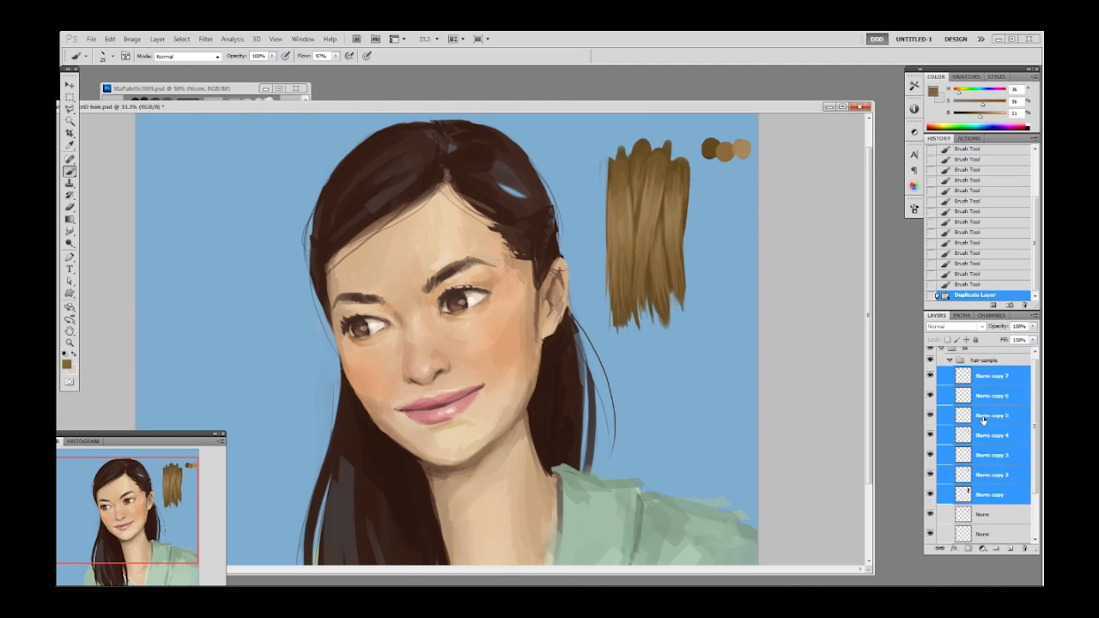
{"action": "key", "text": "ctrl+e"}
Step: Dodge the highlights of the merged swatch layer with a large soft brush at 30% exposure
{"action": "key", "text": "o"}
{"action": "key", "text": "bracketright"}
{"action": "key", "text": "bracketright"}
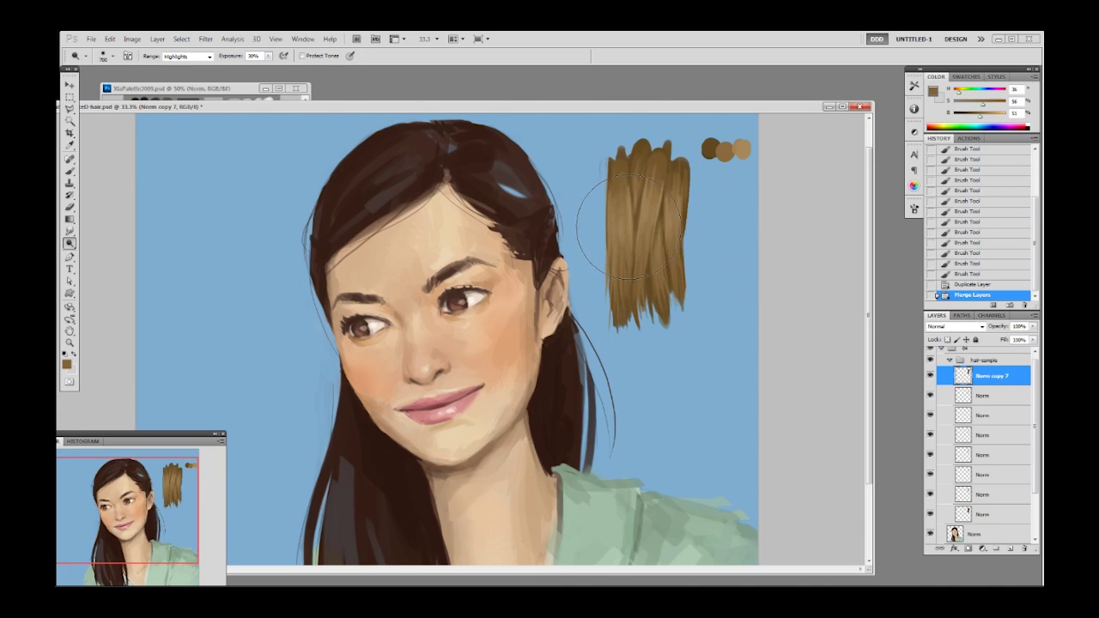
{"action": "mouse_move", "coordinate": [625, 227]}
{"action": "left_mouse_down"}
{"action": "mouse_move", "coordinate": [723, 219]}
{"action": "mouse_move", "coordinate": [689, 214]}
{"action": "mouse_move", "coordinate": [681, 188]}
{"action": "mouse_move", "coordinate": [608, 215]}
{"action": "mouse_move", "coordinate": [609, 250]}
{"action": "mouse_move", "coordinate": [639, 244]}
{"action": "left_mouse_up"}
{"action": "key", "text": "bracketleft"}
{"action": "key", "text": "bracketleft"}
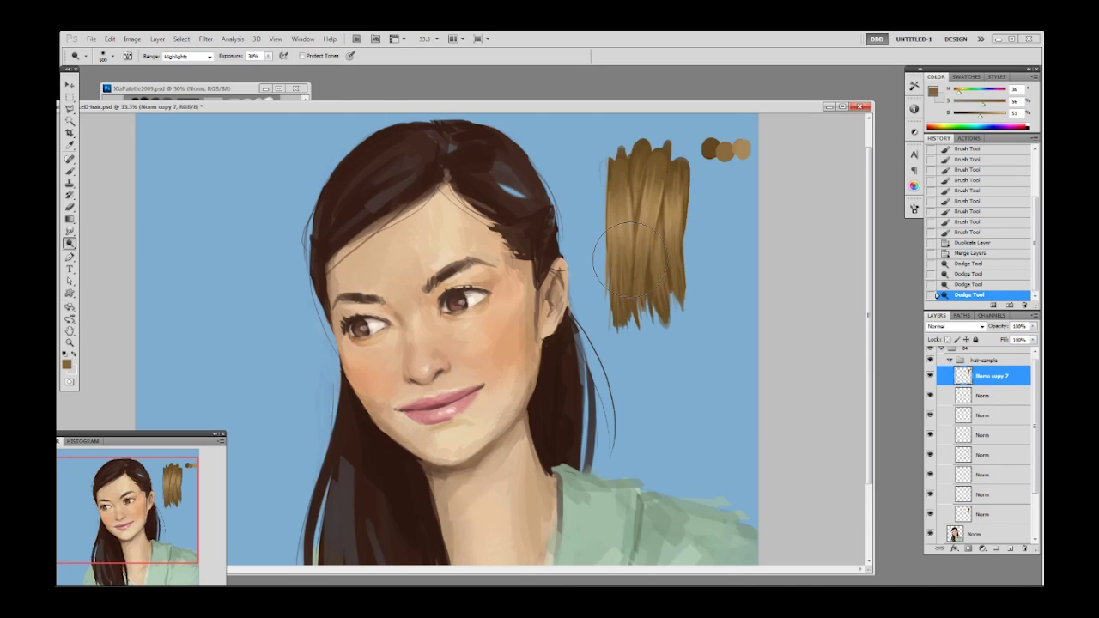
Step: Add a new layer above the merged swatch and choose another brush preset for painting
{"action": "key", "text": "ctrl+shift+n"}
{"action": "key", "text": "b"}
{"action": "right_click", "coordinate": [647, 234]}
{"action": "left_click", "coordinate": [712, 293]}
{"action": "left_click", "coordinate": [666, 299]}
{"action": "left_click", "coordinate": [717, 177]}
Step: Sample a light brown from the swatch and paint highlight strands down its middle, ending with a finer brush
{"action": "left_click", "coordinate": [670, 217], "text": "alt"}
{"action": "left_click_drag", "start_coordinate": [669, 220], "coordinate": [667, 267]}
{"action": "key", "text": "ctrl+z"}
{"action": "mouse_move", "coordinate": [666, 202]}
{"action": "left_mouse_down"}
{"action": "mouse_move", "coordinate": [673, 278]}
{"action": "mouse_move", "coordinate": [670, 213]}
{"action": "mouse_move", "coordinate": [674, 263]}
{"action": "mouse_move", "coordinate": [655, 250]}
{"action": "mouse_move", "coordinate": [657, 224]}
{"action": "mouse_move", "coordinate": [662, 281]}
{"action": "left_mouse_up"}
{"action": "mouse_move", "coordinate": [659, 230]}
{"action": "left_mouse_down"}
{"action": "mouse_move", "coordinate": [659, 258]}
{"action": "mouse_move", "coordinate": [656, 198]}
{"action": "mouse_move", "coordinate": [643, 279]}
{"action": "left_mouse_up"}
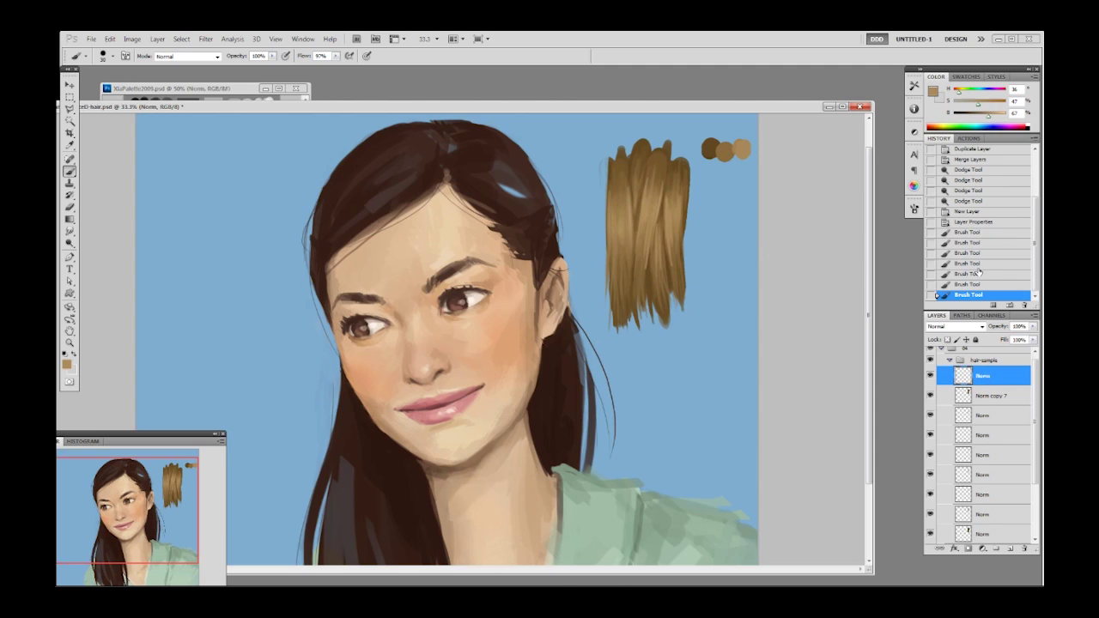
{"action": "key", "text": "bracketleft"}
{"action": "key", "text": "bracketleft"}
{"action": "left_click_drag", "start_coordinate": [656, 232], "coordinate": [653, 277]}
Step: Enlarge the brush, sample a brown from the upper swatch and blend strokes across the left and middle strands
{"action": "mouse_move", "coordinate": [617, 240]}
{"action": "left_mouse_down"}
{"action": "mouse_move", "coordinate": [618, 202]}
{"action": "mouse_move", "coordinate": [616, 253]}
{"action": "left_mouse_up"}
{"action": "key", "text": "ctrl+z"}
{"action": "key", "text": "bracketright"}
{"action": "key", "text": "bracketright"}
{"action": "left_click_drag", "start_coordinate": [618, 212], "coordinate": [618, 173]}
{"action": "key", "text": "ctrl+z"}
{"action": "left_click", "coordinate": [636, 188], "text": "alt"}
{"action": "mouse_move", "coordinate": [618, 215]}
{"action": "left_mouse_down"}
{"action": "mouse_move", "coordinate": [618, 173]}
{"action": "mouse_move", "coordinate": [636, 171]}
{"action": "mouse_move", "coordinate": [650, 204]}
{"action": "mouse_move", "coordinate": [641, 182]}
{"action": "mouse_move", "coordinate": [635, 224]}
{"action": "mouse_move", "coordinate": [652, 220]}
{"action": "left_mouse_up"}
Step: Sample browns around the swatch and paint a dark streak along the central strand
{"action": "left_click", "coordinate": [655, 175], "text": "alt"}
{"action": "left_click", "coordinate": [644, 211], "text": "alt"}
{"action": "left_click", "coordinate": [635, 197], "text": "alt"}
{"action": "left_click", "coordinate": [633, 182], "text": "alt"}
{"action": "left_click", "coordinate": [646, 277], "text": "alt"}
{"action": "left_click_drag", "start_coordinate": [653, 258], "coordinate": [652, 221]}
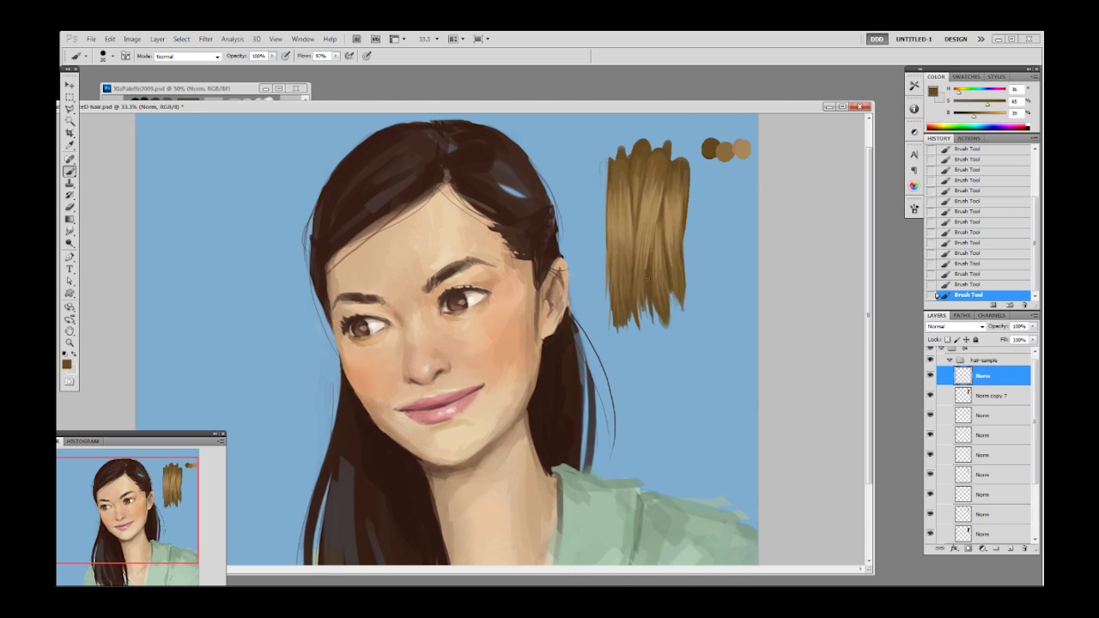
Step: Reduce the brush size and paint thin strokes down the left strand with sampled light browns
{"action": "left_click", "coordinate": [651, 239], "text": "alt"}
{"action": "left_click", "coordinate": [674, 233], "text": "alt"}
{"action": "key", "text": "bracketleft"}
{"action": "key", "text": "bracketleft"}
{"action": "left_click", "coordinate": [621, 211], "text": "alt"}
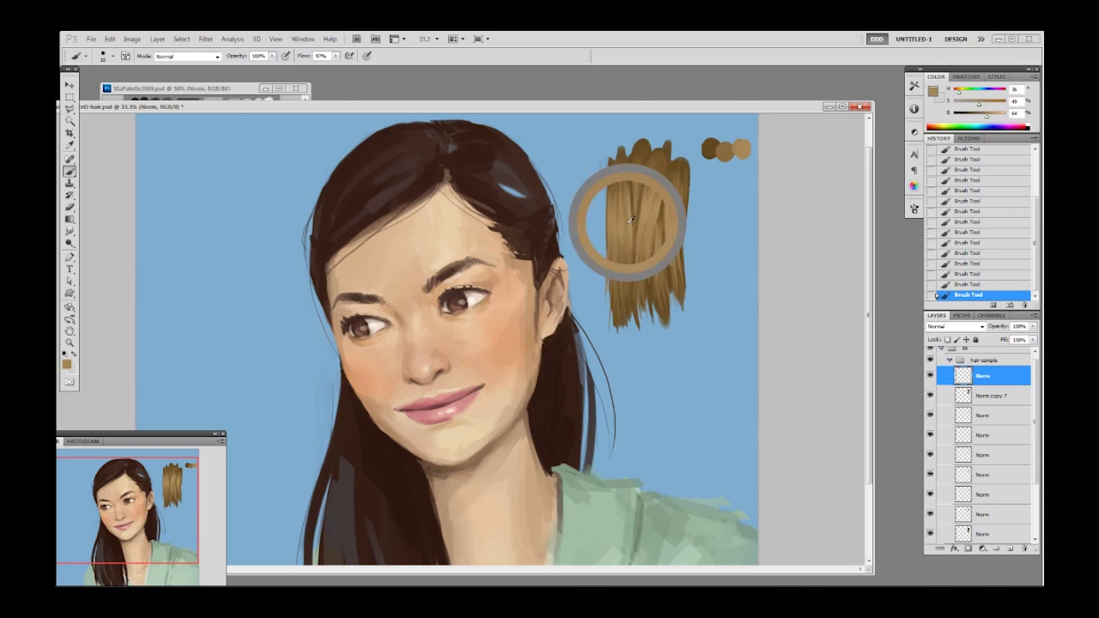
{"action": "left_click_drag", "start_coordinate": [618, 251], "coordinate": [619, 270]}
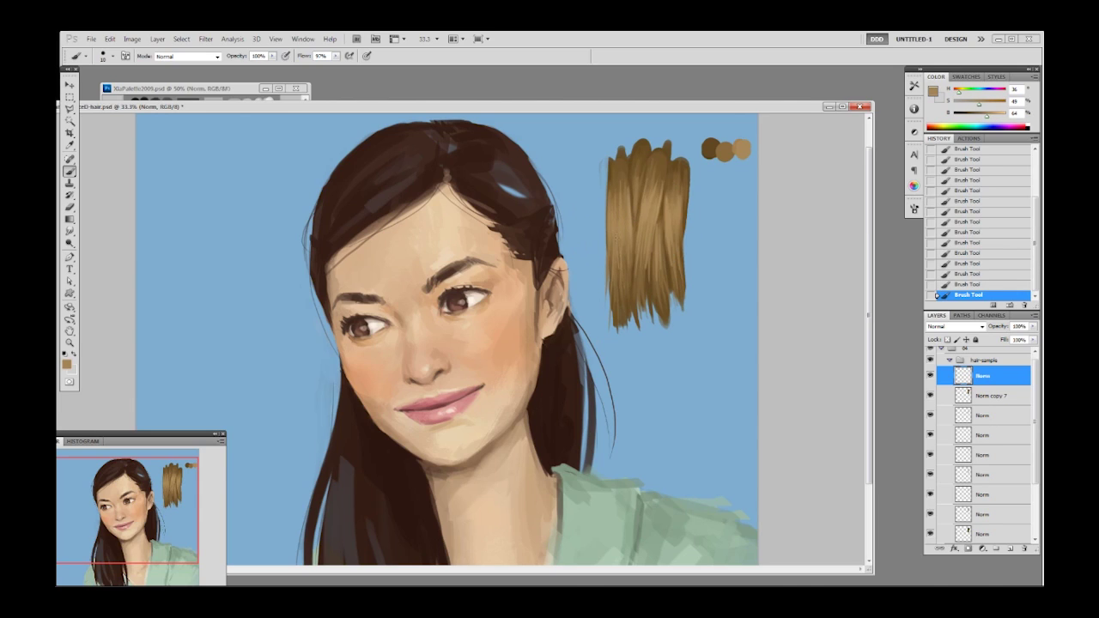
Step: Choose another brush preset and set the brush color to a lighter tan with 37% saturation and 77% brightness
{"action": "right_click", "coordinate": [663, 230]}
{"action": "left_click", "coordinate": [696, 293]}
{"action": "left_click", "coordinate": [800, 194]}
{"action": "key", "text": "1"}
{"action": "mouse_move", "coordinate": [985, 117]}
{"action": "left_mouse_down"}
{"action": "mouse_move", "coordinate": [996, 120]}
{"action": "mouse_move", "coordinate": [973, 107]}
{"action": "left_mouse_up"}
{"action": "right_click", "coordinate": [724, 230]}
{"action": "double_click", "coordinate": [738, 292]}
{"action": "key", "text": "0"}
Step: Try light tan highlight strokes across the middle of the swatch and step back to before them
{"action": "left_click_drag", "start_coordinate": [654, 211], "coordinate": [651, 233]}
{"action": "mouse_move", "coordinate": [666, 207]}
{"action": "left_mouse_down"}
{"action": "mouse_move", "coordinate": [613, 213]}
{"action": "mouse_move", "coordinate": [642, 221]}
{"action": "left_mouse_up"}
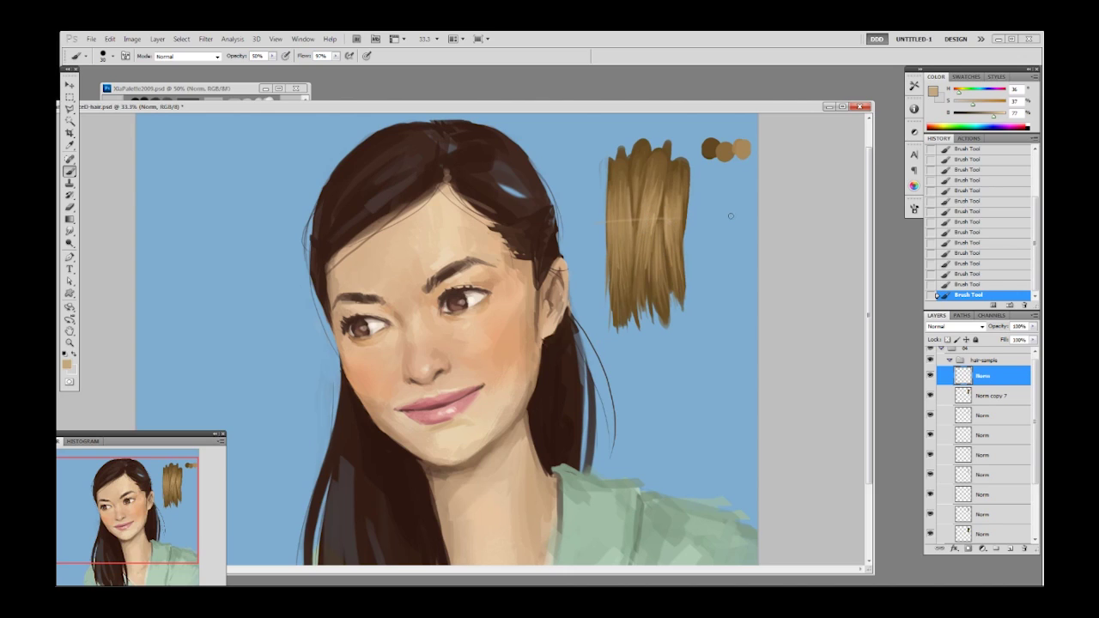
{"action": "left_click", "coordinate": [967, 284]}
{"action": "mouse_move", "coordinate": [626, 221]}
{"action": "left_mouse_down"}
{"action": "mouse_move", "coordinate": [629, 233]}
{"action": "mouse_move", "coordinate": [619, 225]}
{"action": "left_mouse_up"}
{"action": "key", "text": "ctrl+z"}
Step: Review the whole painting, mirroring the canvas horizontally and flipping it back
{"action": "left_click", "coordinate": [949, 360]}
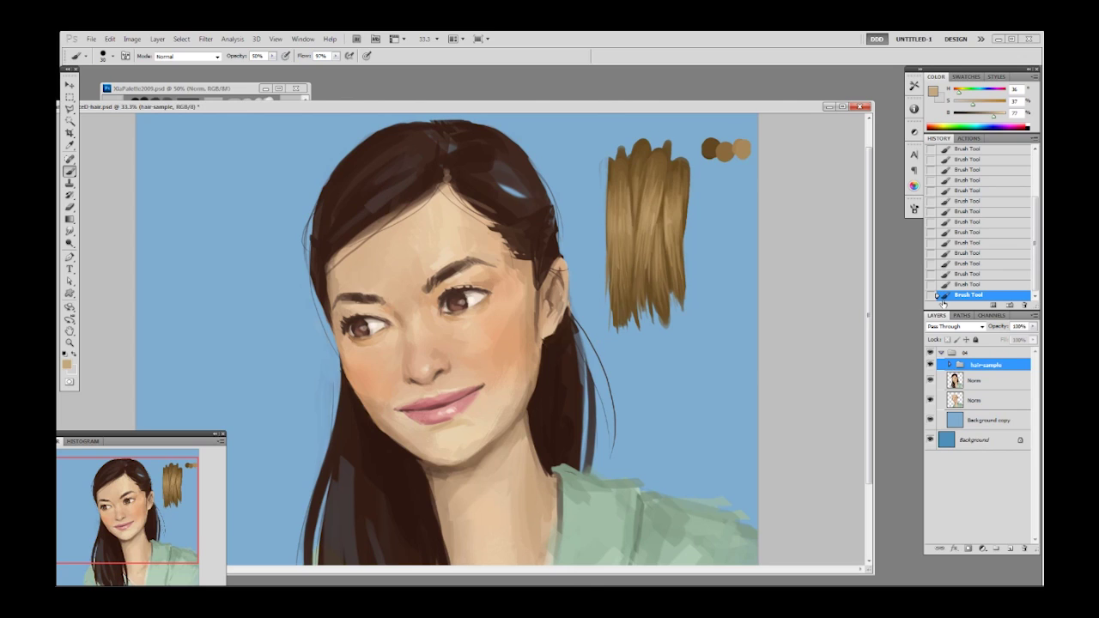
{"action": "key", "text": "ctrl+minus"}
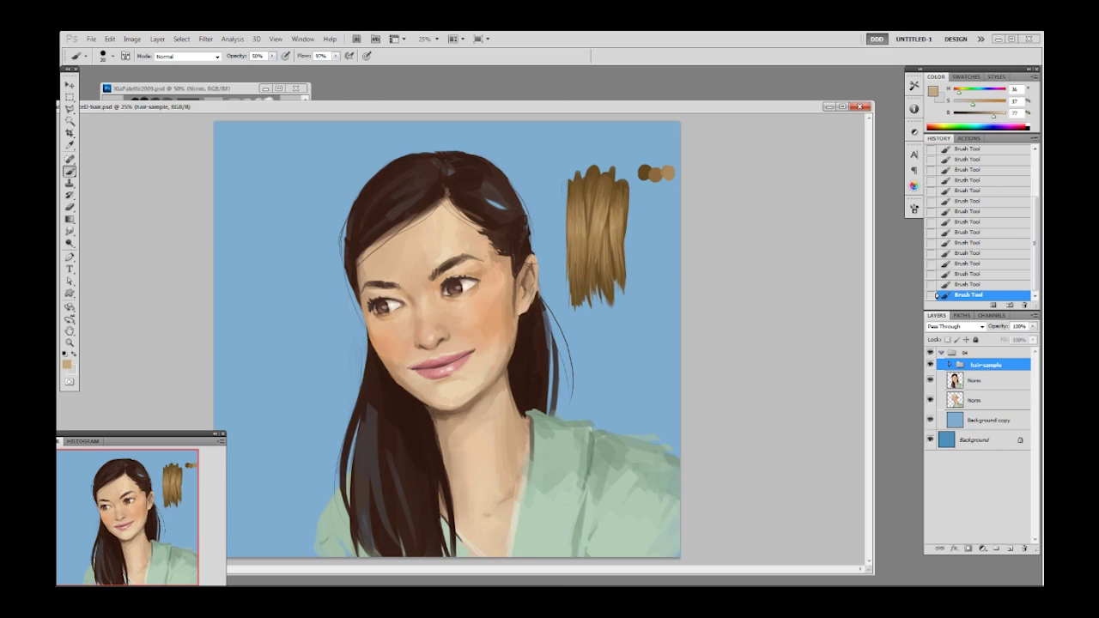
{"action": "left_click", "coordinate": [949, 364]}
{"action": "left_click", "coordinate": [937, 380]}
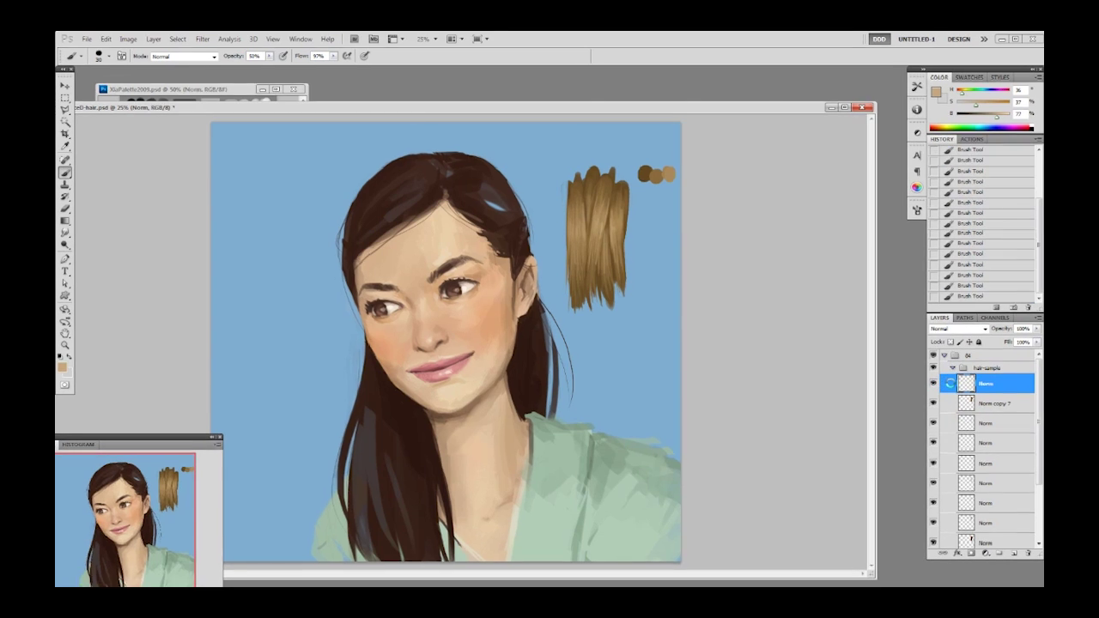
{"action": "key", "text": "ctrl+shift+h"}
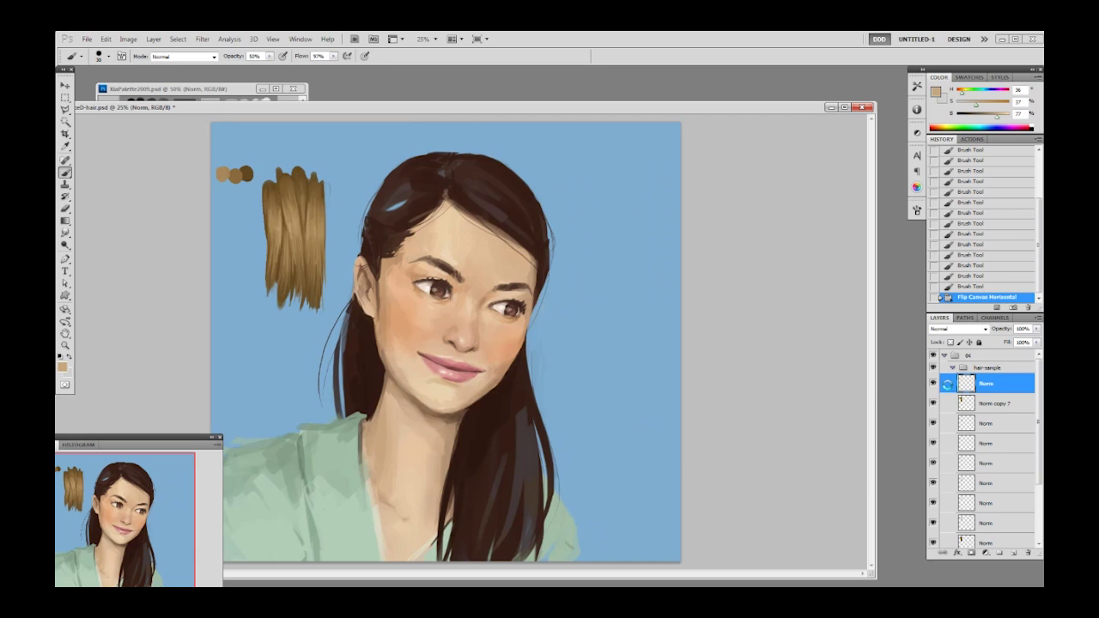
{"action": "key", "text": "ctrl+shift+h"}
Step: Add a new layer at the top of the hair-sample group, sample a dark brown and choose another brush preset
{"action": "key", "text": "ctrl+alt+shift+n"}
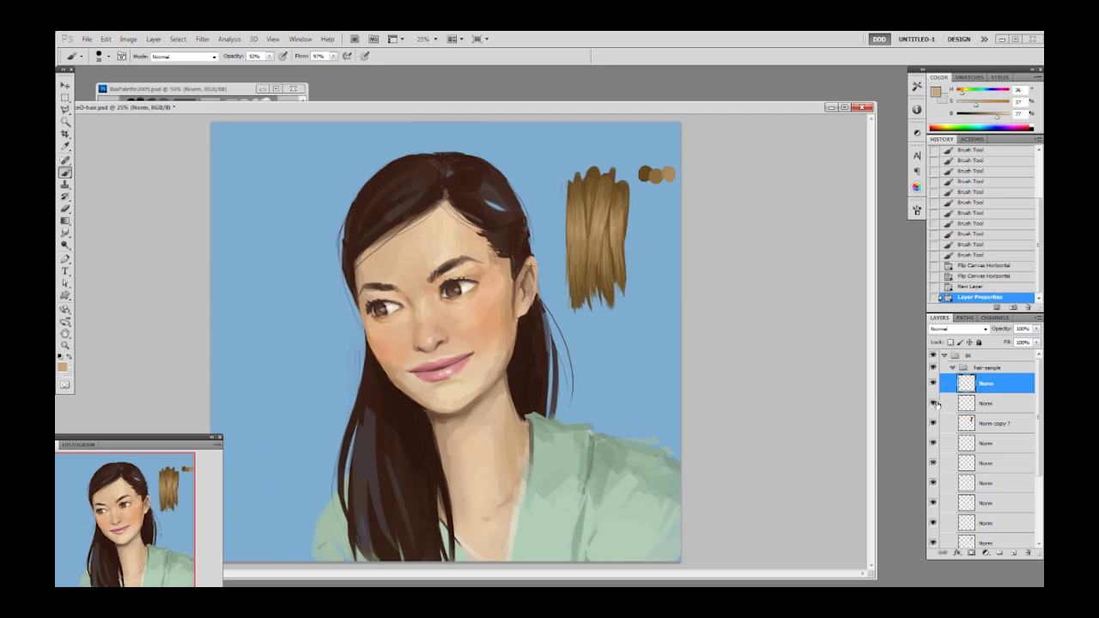
{"action": "key", "text": "ctrl+plus"}
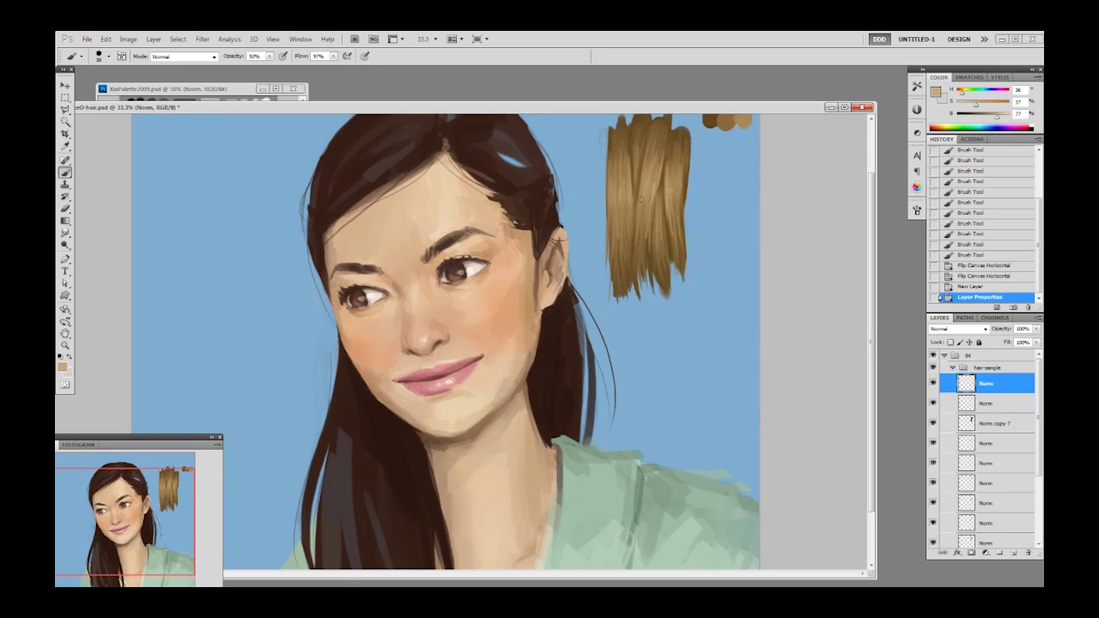
{"action": "left_click_drag", "start_coordinate": [665, 250], "coordinate": [655, 311]}
{"action": "left_click", "coordinate": [653, 321], "text": "alt"}
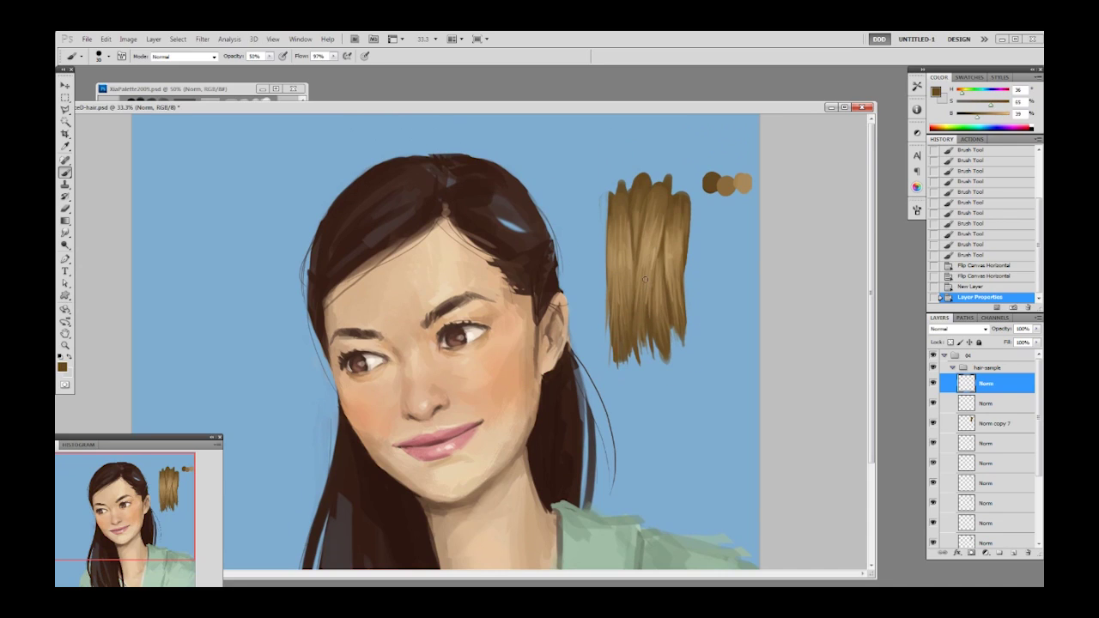
{"action": "left_click", "coordinate": [648, 303], "text": "alt"}
{"action": "right_click", "coordinate": [673, 308]}
{"action": "left_click", "coordinate": [760, 395]}
{"action": "left_click", "coordinate": [672, 250]}
Step: Paint strands down the center of the swatch with dark and medium sampled browns
{"action": "left_click_drag", "start_coordinate": [641, 308], "coordinate": [639, 323]}
{"action": "left_click_drag", "start_coordinate": [649, 271], "coordinate": [643, 305]}
{"action": "mouse_move", "coordinate": [652, 246]}
{"action": "left_mouse_down"}
{"action": "mouse_move", "coordinate": [636, 318]}
{"action": "mouse_move", "coordinate": [651, 244]}
{"action": "mouse_move", "coordinate": [645, 284]}
{"action": "left_mouse_up"}
{"action": "left_click_drag", "start_coordinate": [652, 244], "coordinate": [639, 305]}
{"action": "left_click", "coordinate": [646, 257], "text": "alt"}
{"action": "left_click", "coordinate": [650, 263], "text": "alt"}
{"action": "left_click_drag", "start_coordinate": [649, 262], "coordinate": [642, 302]}
{"action": "key", "text": "ctrl+z"}
{"action": "left_click_drag", "start_coordinate": [650, 259], "coordinate": [645, 292]}
{"action": "left_click_drag", "start_coordinate": [652, 245], "coordinate": [646, 282]}
{"action": "left_click", "coordinate": [644, 232], "text": "alt"}
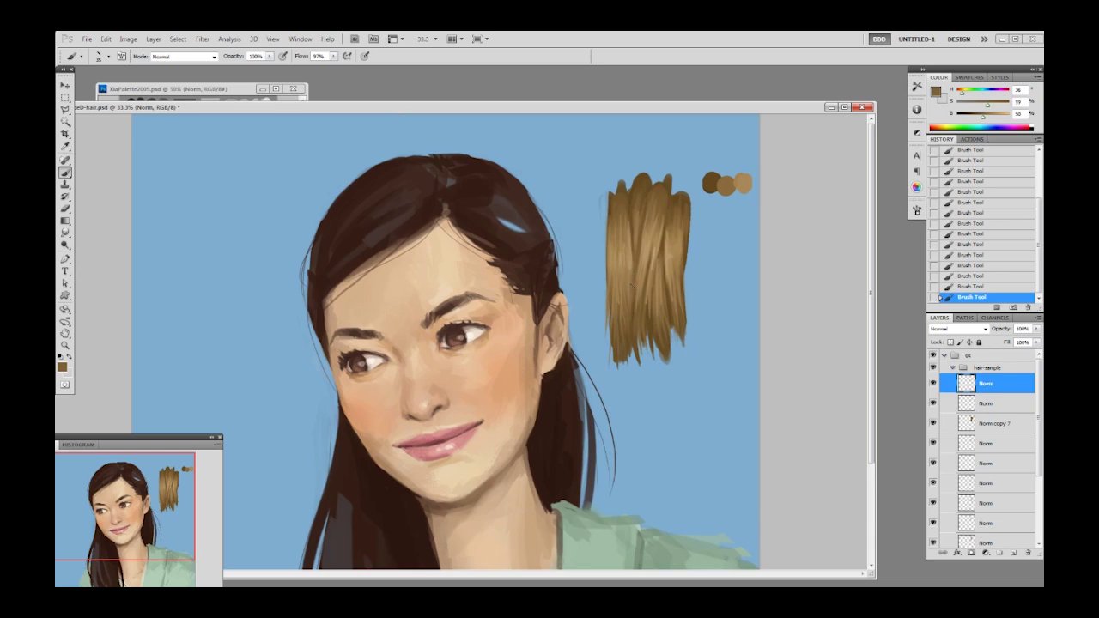
Step: Adjust the brush color and paint a streak down the left strand, sampling nearby browns
{"action": "left_click_drag", "start_coordinate": [966, 95], "coordinate": [961, 95]}
{"action": "left_click", "coordinate": [977, 115]}
{"action": "left_click", "coordinate": [961, 92]}
{"action": "left_click_drag", "start_coordinate": [618, 273], "coordinate": [619, 306]}
{"action": "left_click", "coordinate": [632, 237], "text": "alt"}
{"action": "left_click", "coordinate": [632, 262], "text": "alt"}
Step: Sample browns from the lower central strands and paint a streak down between them
{"action": "left_click", "coordinate": [651, 323], "text": "alt"}
{"action": "left_click", "coordinate": [661, 273], "text": "alt"}
{"action": "left_click", "coordinate": [651, 296], "text": "alt"}
{"action": "left_click", "coordinate": [648, 303], "text": "alt"}
{"action": "left_click_drag", "start_coordinate": [656, 280], "coordinate": [645, 320]}
{"action": "left_click", "coordinate": [652, 244], "text": "alt"}
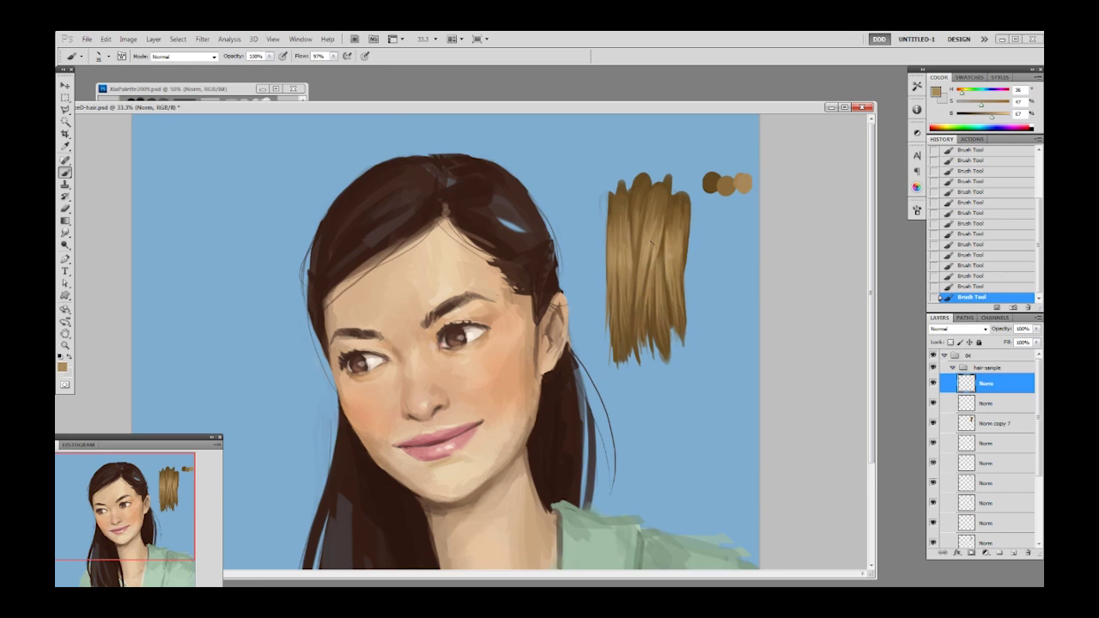
Step: Paint light strands in the upper middle of the swatch with sampled browns and a lightened brush color
{"action": "left_click", "coordinate": [658, 266], "text": "alt"}
{"action": "left_click_drag", "start_coordinate": [661, 260], "coordinate": [662, 279]}
{"action": "left_click", "coordinate": [669, 235], "text": "alt"}
{"action": "left_click_drag", "start_coordinate": [983, 117], "coordinate": [995, 105]}
{"action": "left_click", "coordinate": [682, 308], "text": "alt"}
{"action": "left_click", "coordinate": [674, 258], "text": "alt"}
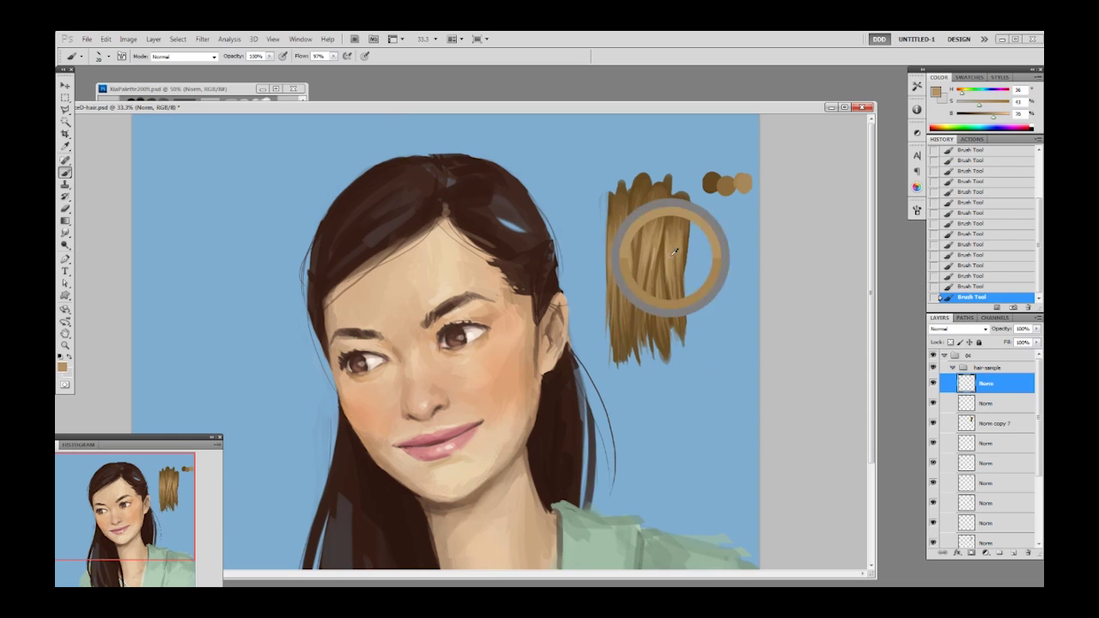
{"action": "left_click", "coordinate": [655, 248], "text": "alt"}
{"action": "left_click_drag", "start_coordinate": [658, 252], "coordinate": [655, 275]}
{"action": "left_click", "coordinate": [656, 248], "text": "alt"}
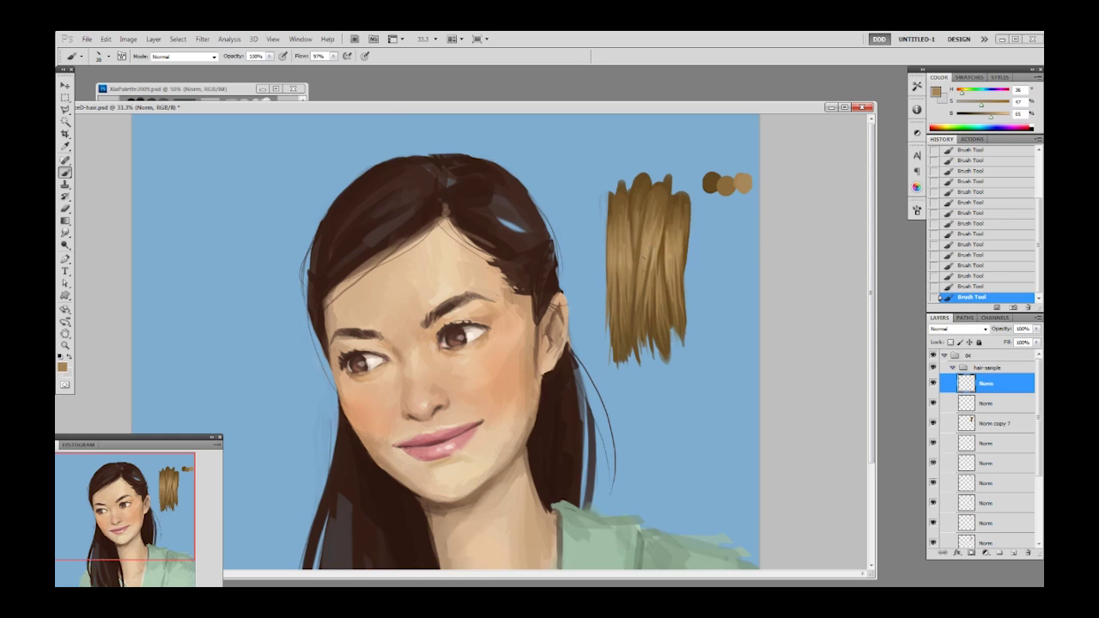
Step: Refine the lower middle strands with an adjusted brown and shades sampled along the swatch
{"action": "left_click", "coordinate": [627, 307], "text": "alt"}
{"action": "left_click", "coordinate": [992, 106]}
{"action": "left_click", "coordinate": [672, 233], "text": "alt"}
{"action": "left_click", "coordinate": [636, 301], "text": "alt"}
{"action": "left_click", "coordinate": [637, 300], "text": "alt"}
{"action": "left_click", "coordinate": [654, 289], "text": "alt"}
{"action": "left_click", "coordinate": [658, 319], "text": "alt"}
Step: Extend the lower right strands into fine hair tips with sampled browns
{"action": "left_click", "coordinate": [673, 344], "text": "alt"}
{"action": "left_click", "coordinate": [670, 312], "text": "alt"}
{"action": "left_click_drag", "start_coordinate": [690, 328], "coordinate": [687, 344]}
{"action": "left_click", "coordinate": [635, 352], "text": "alt"}
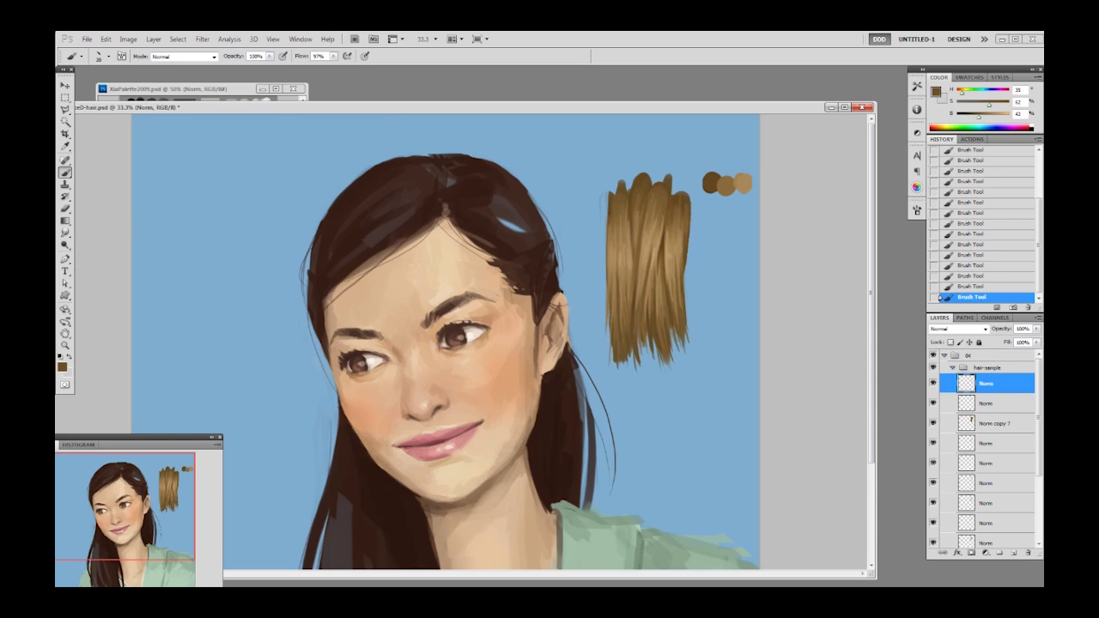
Step: Draw fine hair tips at the lower middle of the swatch with browns sampled from the surrounding strands
{"action": "left_click", "coordinate": [642, 312], "text": "alt"}
{"action": "left_click", "coordinate": [651, 311], "text": "alt"}
{"action": "left_click", "coordinate": [668, 246], "text": "alt"}
{"action": "left_click", "coordinate": [647, 298], "text": "alt"}
{"action": "left_click", "coordinate": [643, 316], "text": "alt"}
{"action": "left_click", "coordinate": [681, 309], "text": "alt"}
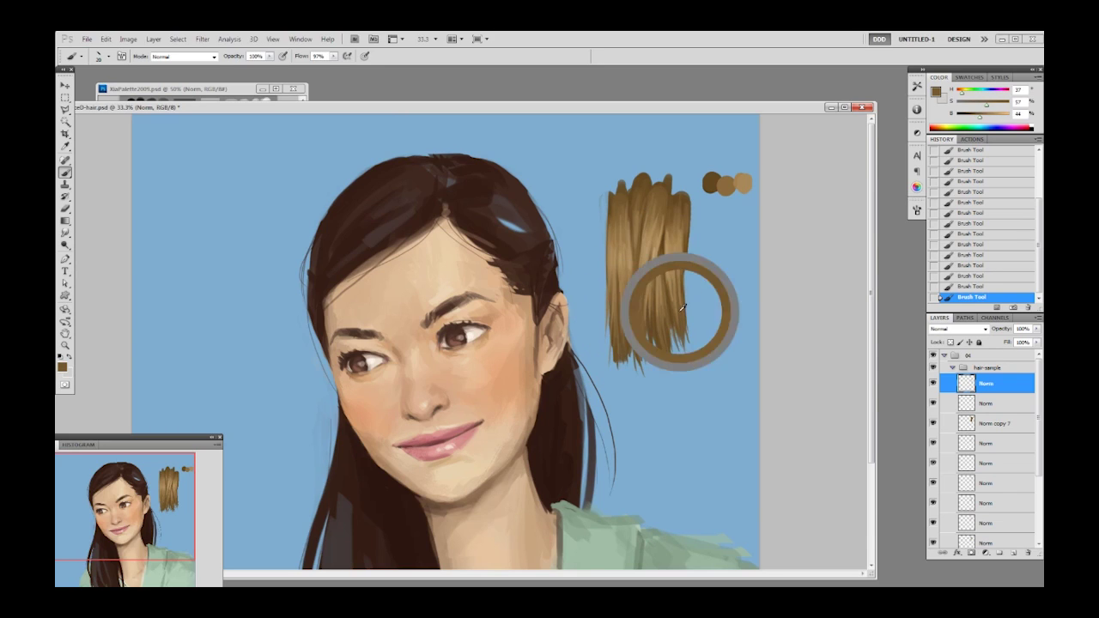
Step: Paint fine strands down the right strand and its outer edge with sampled browns
{"action": "left_click", "coordinate": [671, 264], "text": "alt"}
{"action": "left_click_drag", "start_coordinate": [669, 278], "coordinate": [668, 304]}
{"action": "left_click", "coordinate": [679, 260], "text": "alt"}
{"action": "mouse_move", "coordinate": [682, 259]}
{"action": "left_mouse_down"}
{"action": "mouse_move", "coordinate": [688, 314]}
{"action": "mouse_move", "coordinate": [688, 293]}
{"action": "left_mouse_up"}
{"action": "left_click", "coordinate": [685, 247], "text": "alt"}
{"action": "left_click", "coordinate": [687, 248], "text": "alt"}
{"action": "left_click", "coordinate": [684, 263], "text": "alt"}
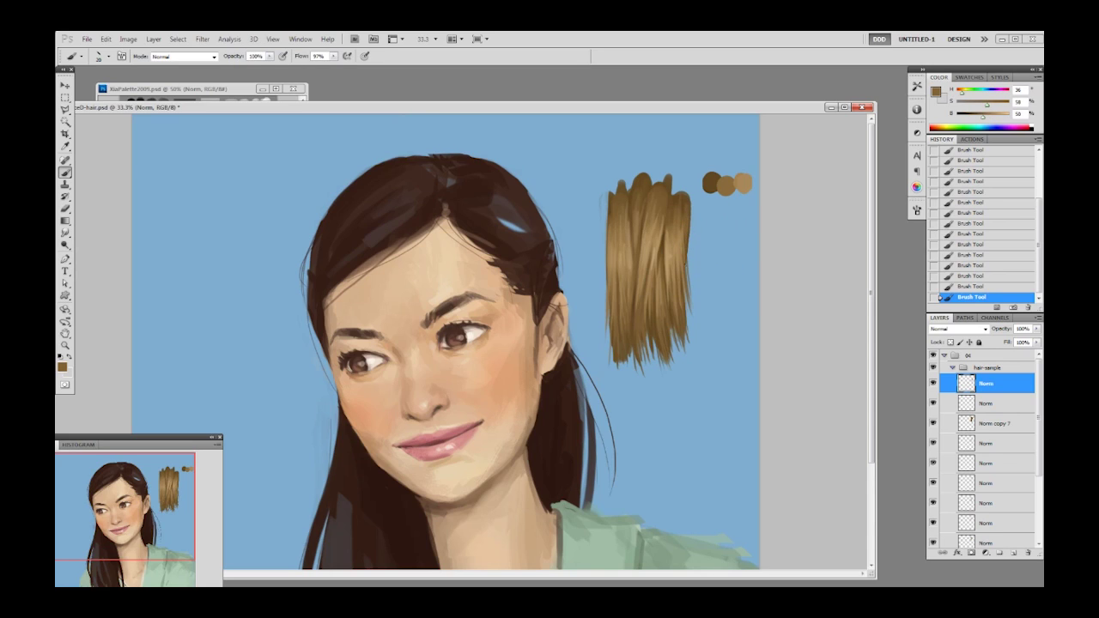
Step: Blend the right edge of the swatch with browns sampled from its upper and lower strands
{"action": "left_click", "coordinate": [666, 253], "text": "alt"}
{"action": "left_click", "coordinate": [681, 311], "text": "alt"}
{"action": "left_click", "coordinate": [684, 291], "text": "alt"}
{"action": "left_click", "coordinate": [685, 281], "text": "alt"}
{"action": "left_click", "coordinate": [678, 248], "text": "alt"}
Step: Refine the left and central strands with sampled browns and compare the swatch with the top layer hidden and shown
{"action": "left_click", "coordinate": [618, 281], "text": "alt"}
{"action": "left_click", "coordinate": [653, 258], "text": "alt"}
{"action": "left_click", "coordinate": [622, 257], "text": "alt"}
{"action": "left_click", "coordinate": [643, 241], "text": "alt"}
{"action": "left_click", "coordinate": [934, 383]}
{"action": "left_click", "coordinate": [934, 383]}
Step: Set the brush to a very dark brown, then paint shadow and sampled-brown strands across the swatch
{"action": "left_click", "coordinate": [659, 332], "text": "alt"}
{"action": "left_click", "coordinate": [972, 116]}
{"action": "left_click", "coordinate": [992, 104]}
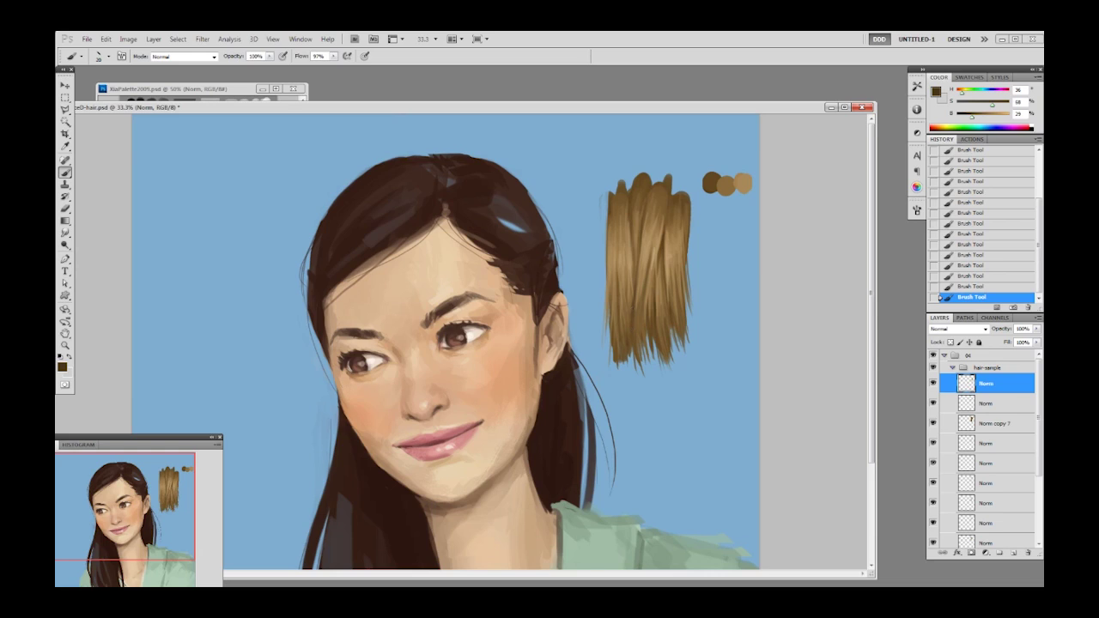
{"action": "left_click", "coordinate": [643, 279], "text": "alt"}
{"action": "left_click", "coordinate": [616, 264], "text": "alt"}
{"action": "left_click", "coordinate": [677, 255], "text": "alt"}
{"action": "left_click", "coordinate": [659, 251], "text": "alt"}
Step: Set the brush to a light tan and add highlight strokes across the middle of the swatch
{"action": "left_click", "coordinate": [1001, 118]}
{"action": "left_click_drag", "start_coordinate": [980, 105], "coordinate": [973, 105]}
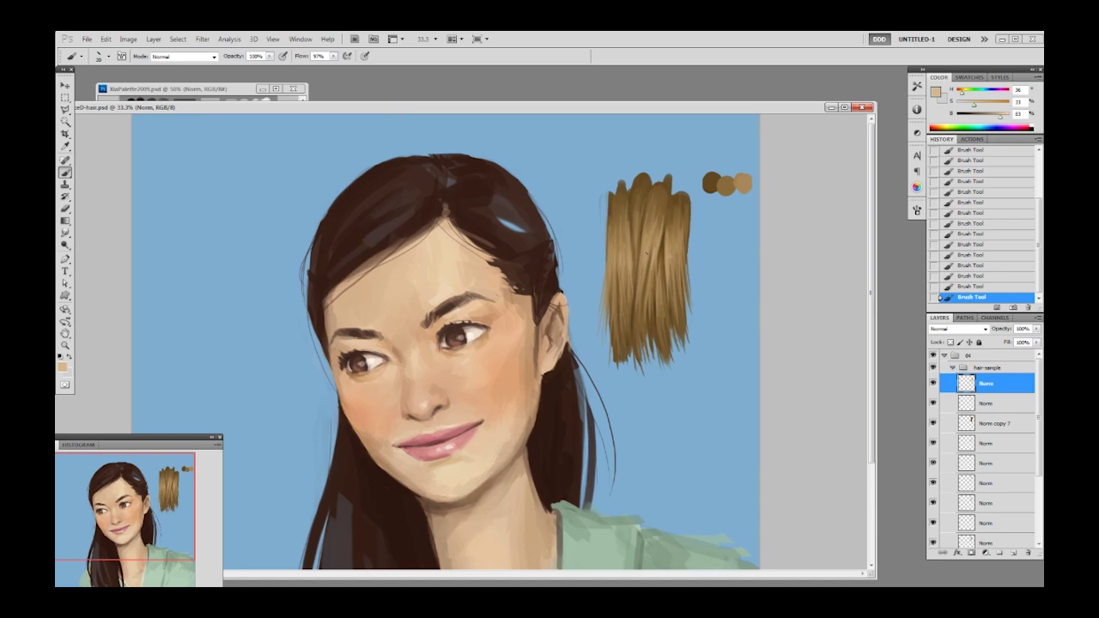
{"action": "left_click_drag", "start_coordinate": [644, 264], "coordinate": [643, 251]}
{"action": "left_click_drag", "start_coordinate": [622, 271], "coordinate": [722, 251]}
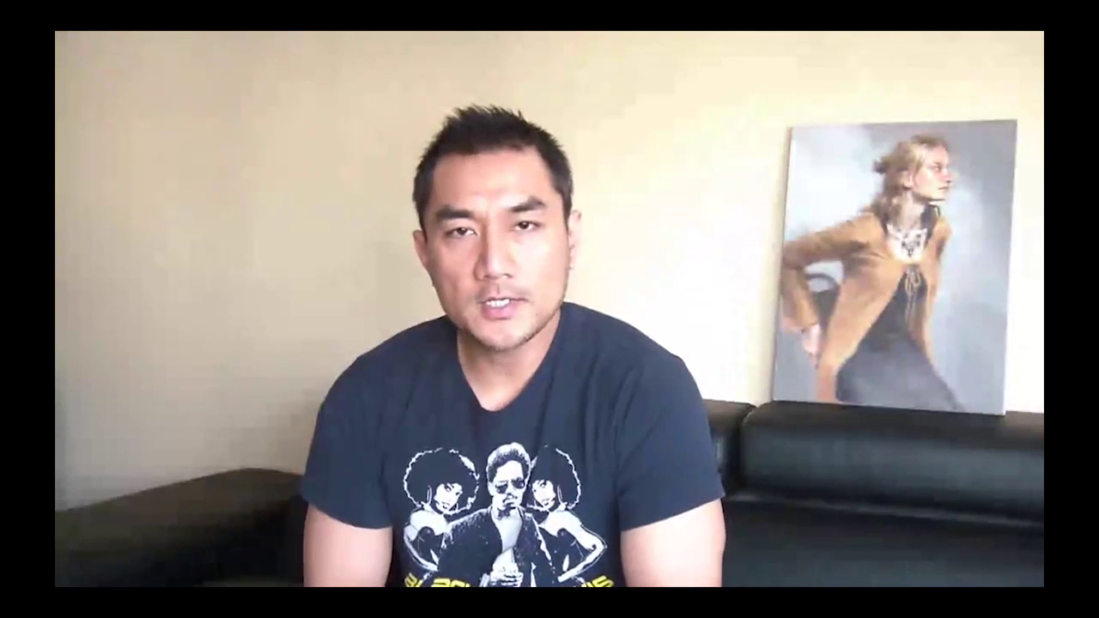